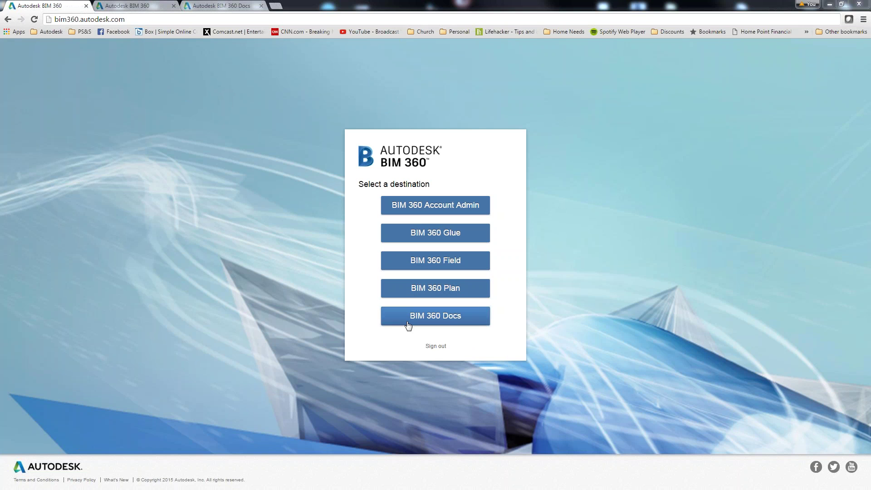
Switch to BIM 360 Docs, open the TE project ending in 02 and show its Plans folder.
click(148, 7)
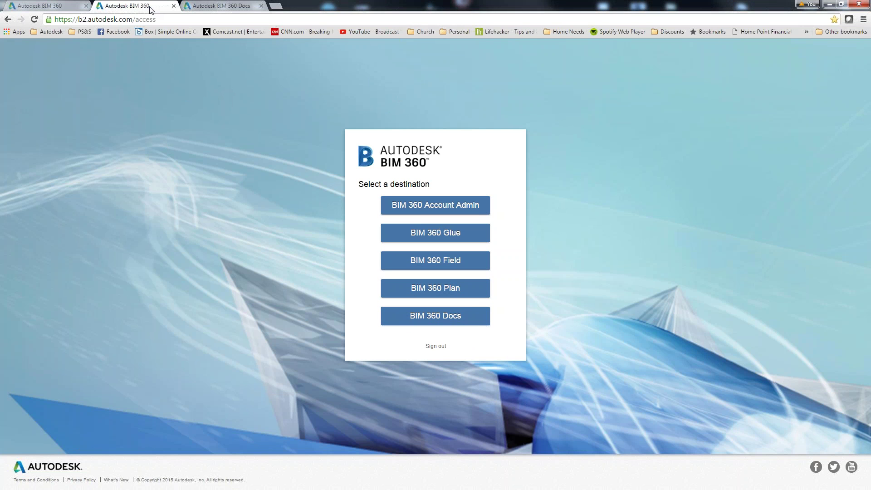
click(216, 5)
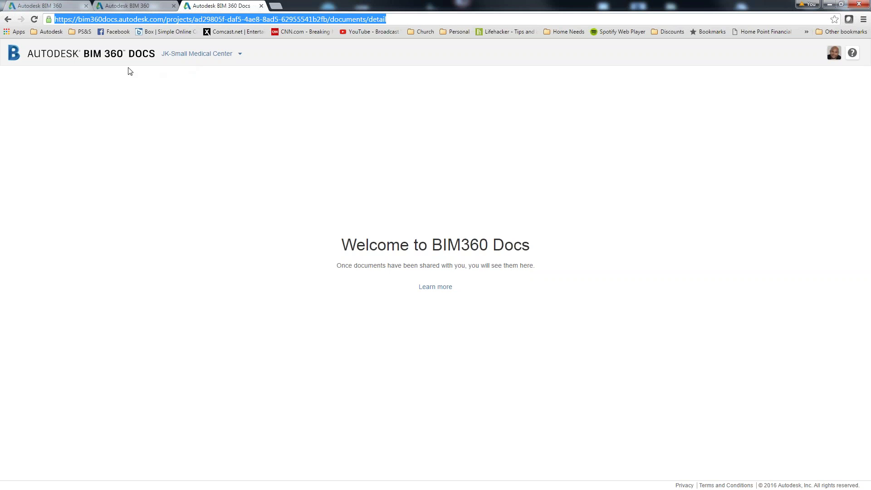
click(238, 56)
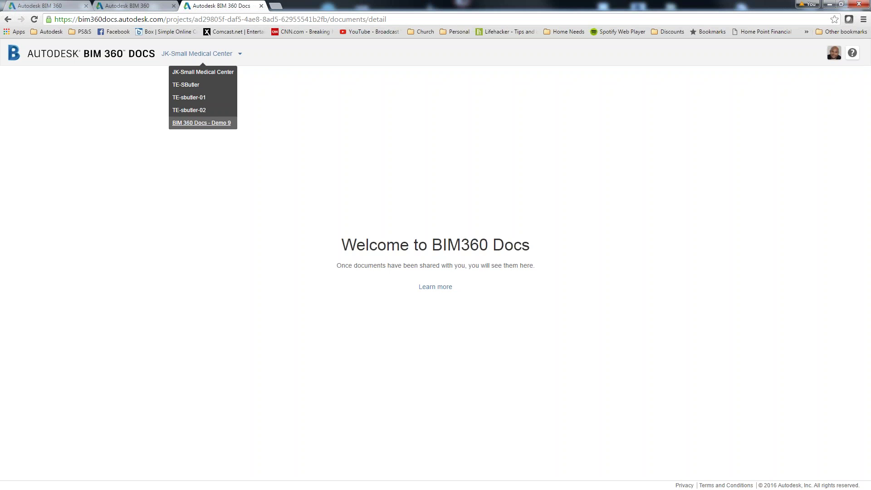
click(190, 110)
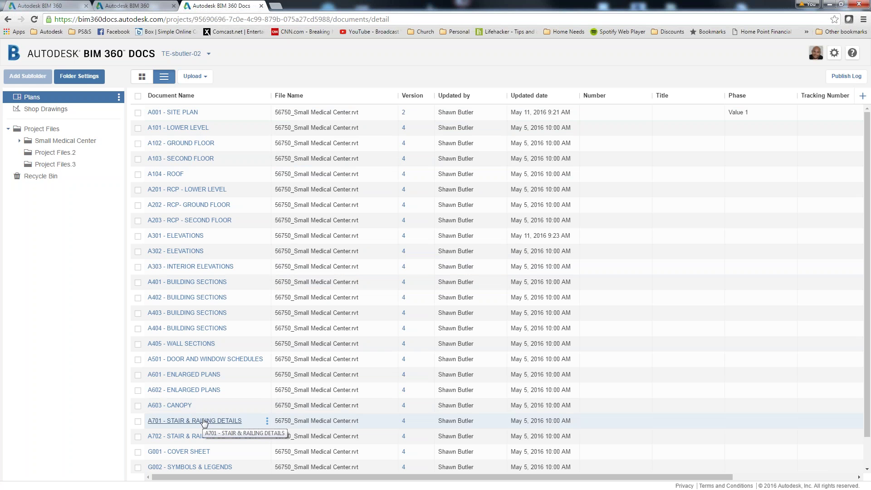
scroll(433, 199, down, 1)
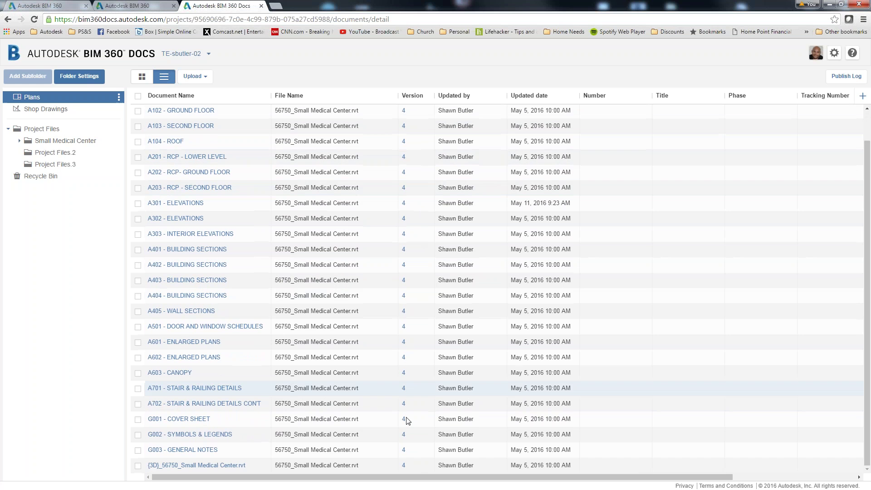
scroll(413, 417, up, 1)
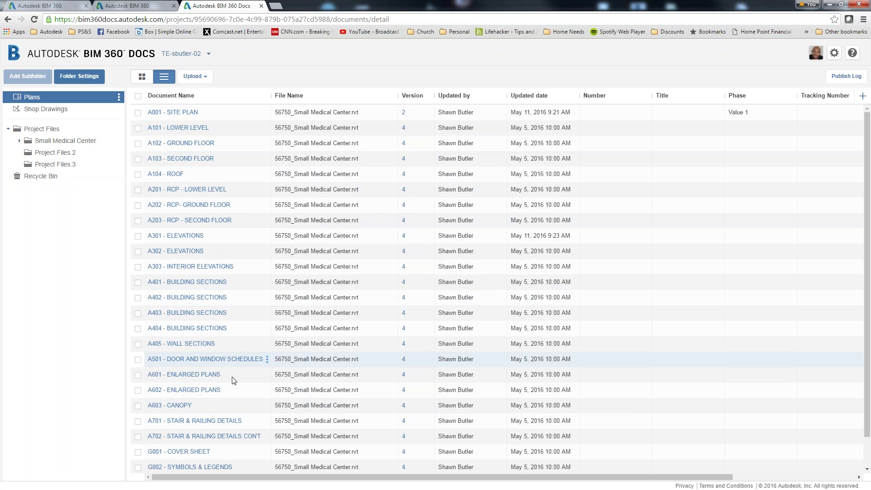
click(37, 99)
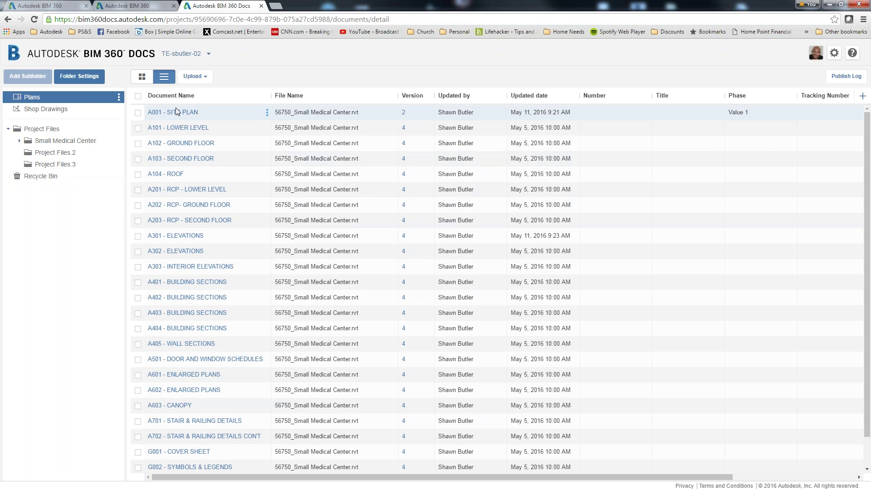
Begin a file upload to the Plans folder and browse from Desktop to BIM 360 Docs Dataset v2 > Revit > CD > V2_compare.
scroll(190, 268, down, 1)
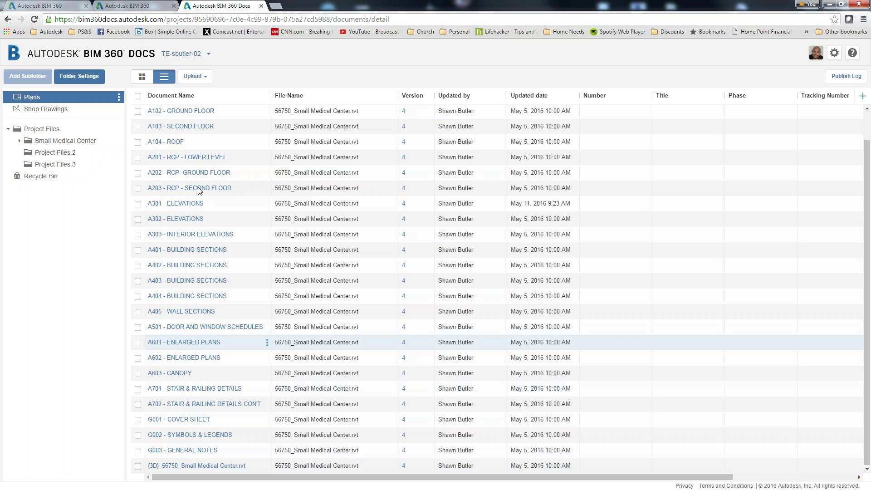
click(200, 76)
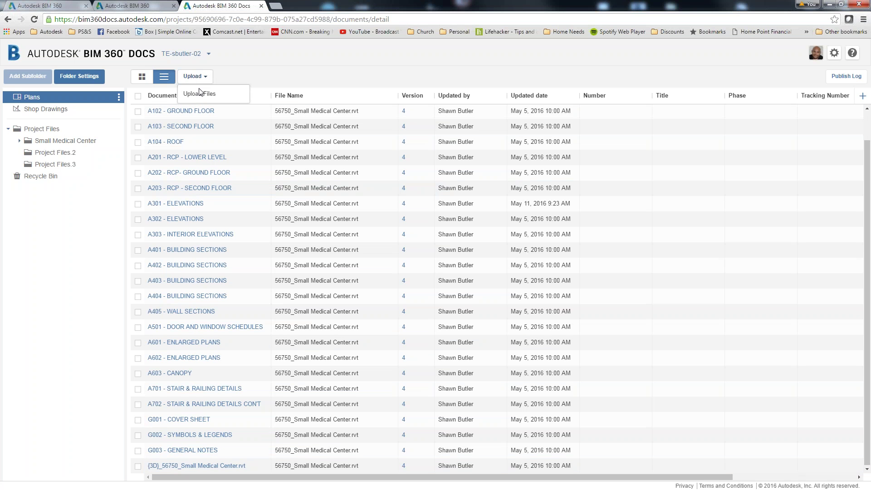
click(202, 93)
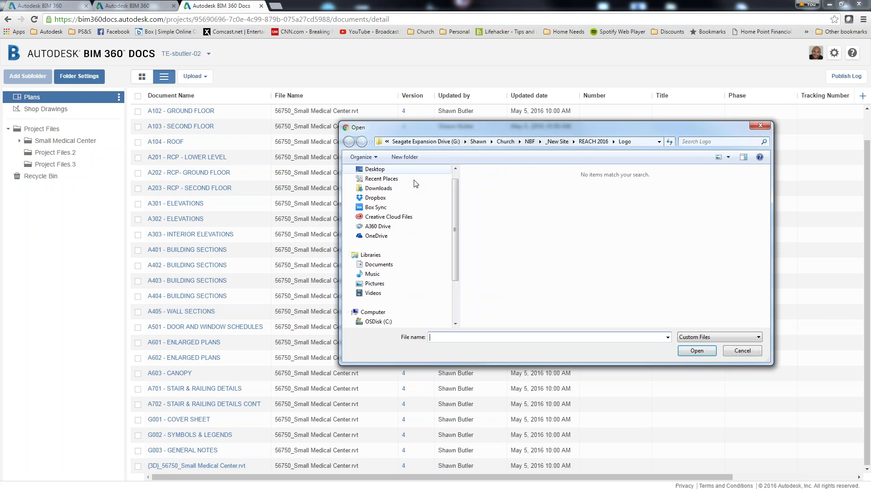
click(375, 169)
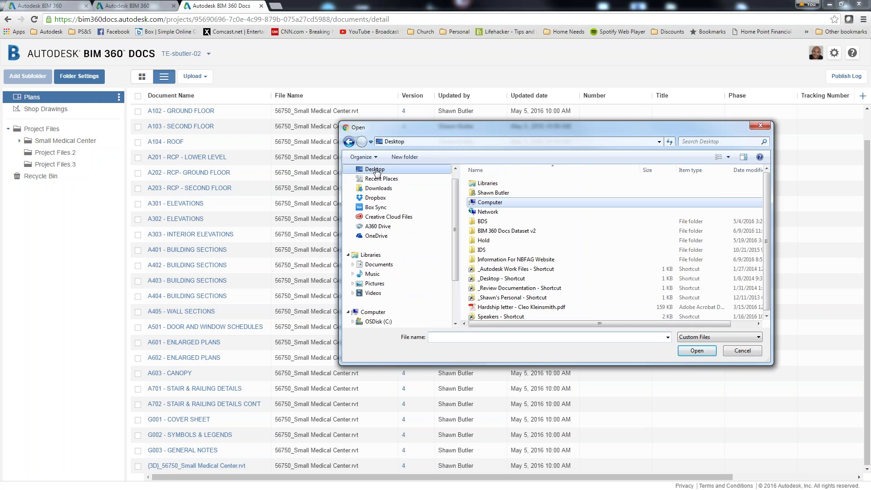
click(520, 232)
double_click(520, 232)
double_click(511, 232)
double_click(491, 184)
double_click(494, 197)
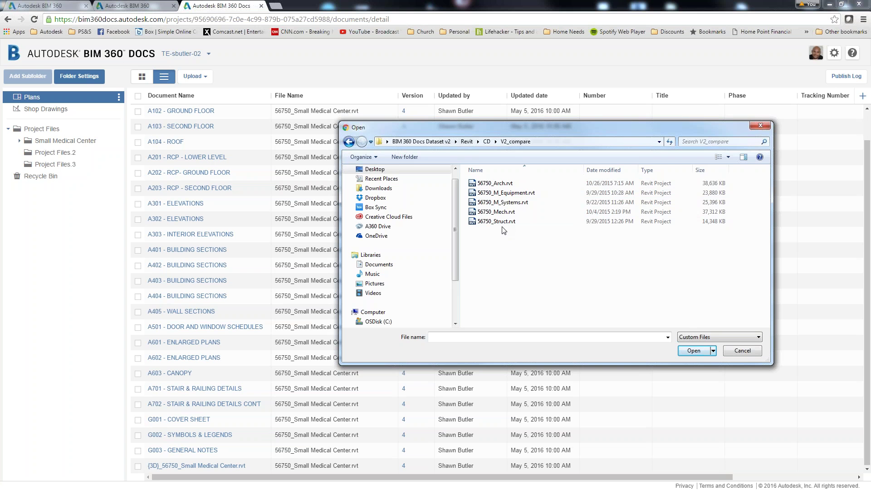
Choose 56750_Arch.rvt, upload it to the Plans folder and acknowledge the processing notice.
click(496, 183)
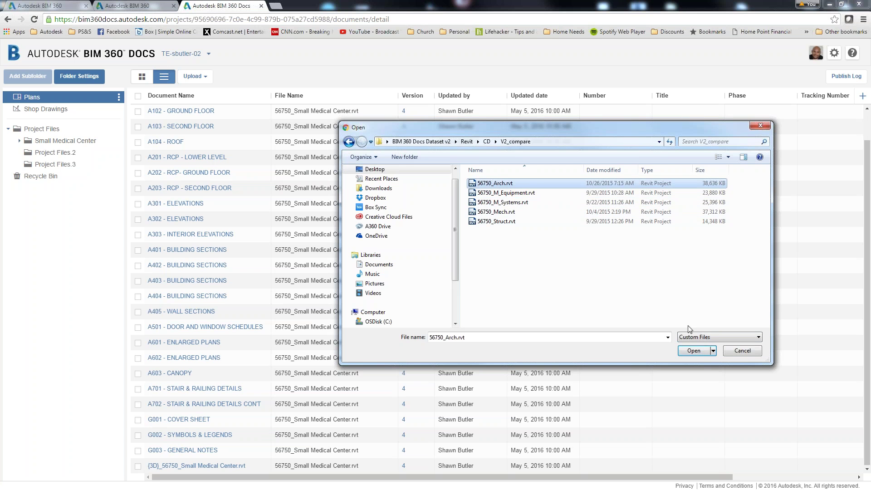
click(691, 352)
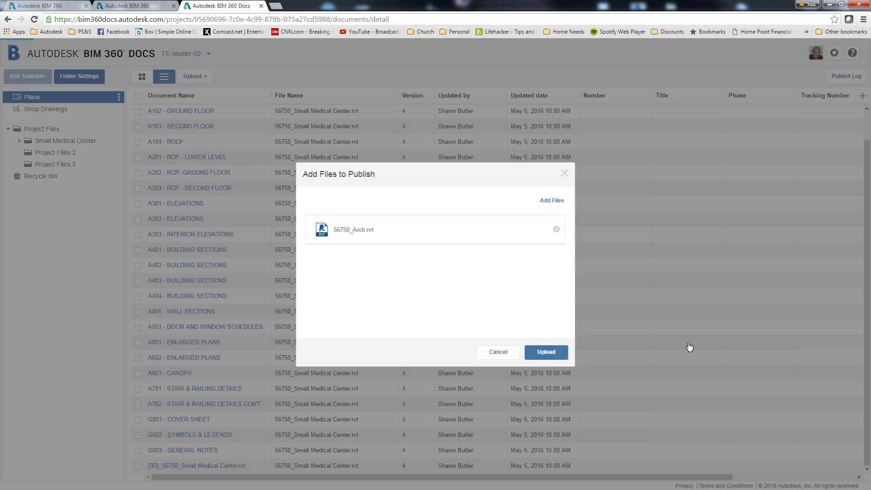
click(555, 345)
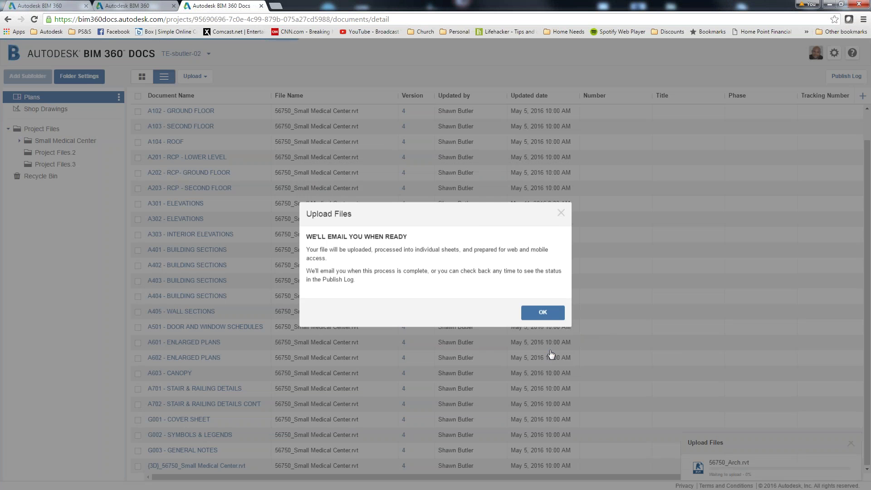
click(537, 318)
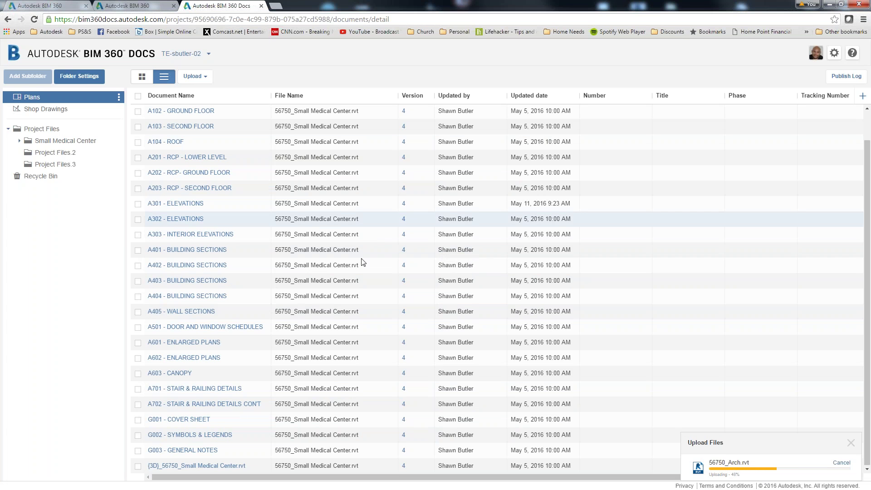
View sheet A101 - LOWER LEVEL, switch to A102 - GROUND FLOOR using the document thumbnails, and return to A101.
scroll(364, 267, up, 2)
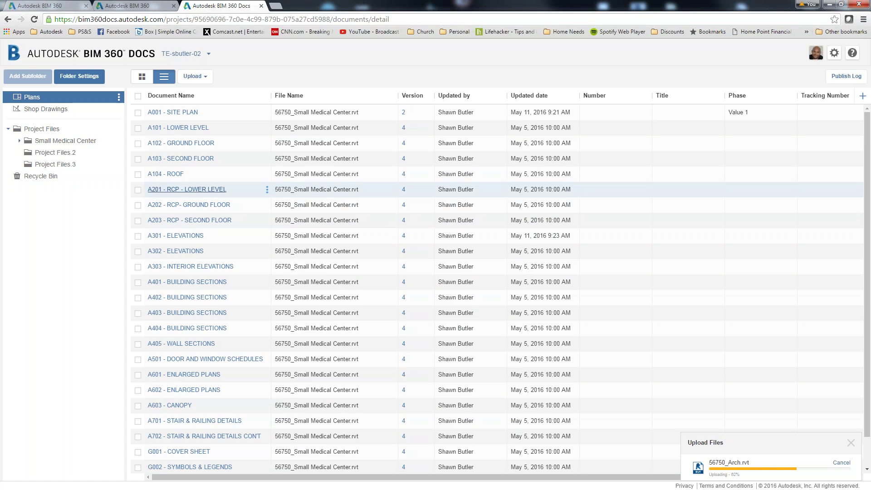
click(177, 128)
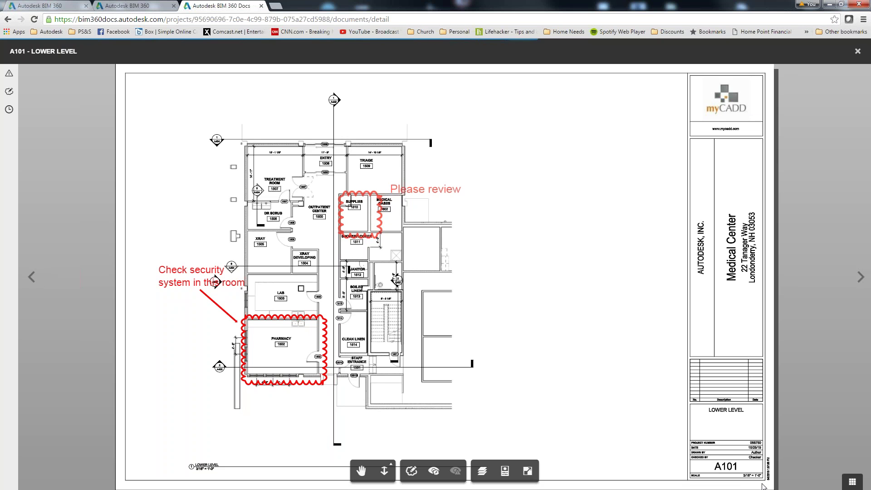
click(853, 482)
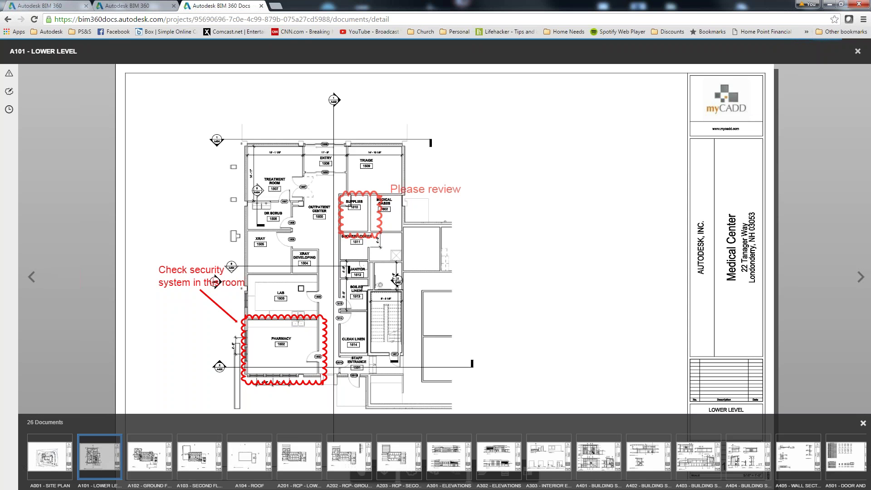
click(147, 460)
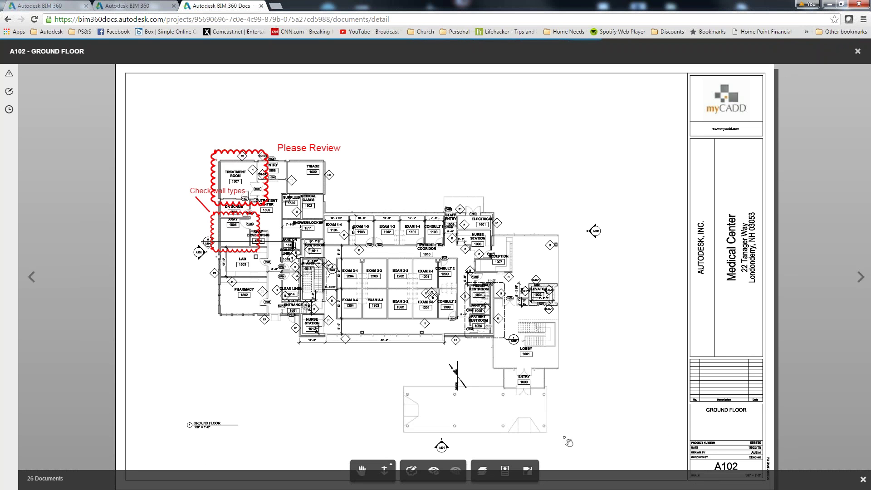
mouse_move(570, 441)
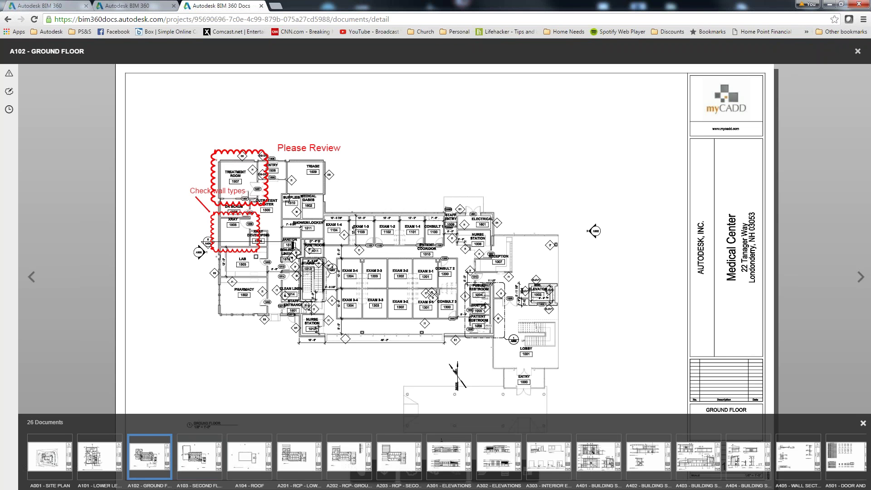
click(96, 462)
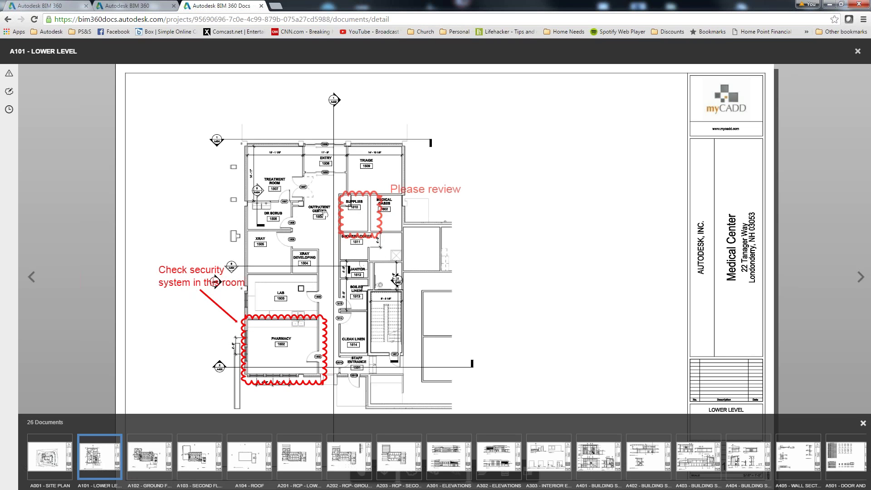
Show the issues of sheet A101 - LOWER LEVEL and switch to its list of markups.
click(8, 76)
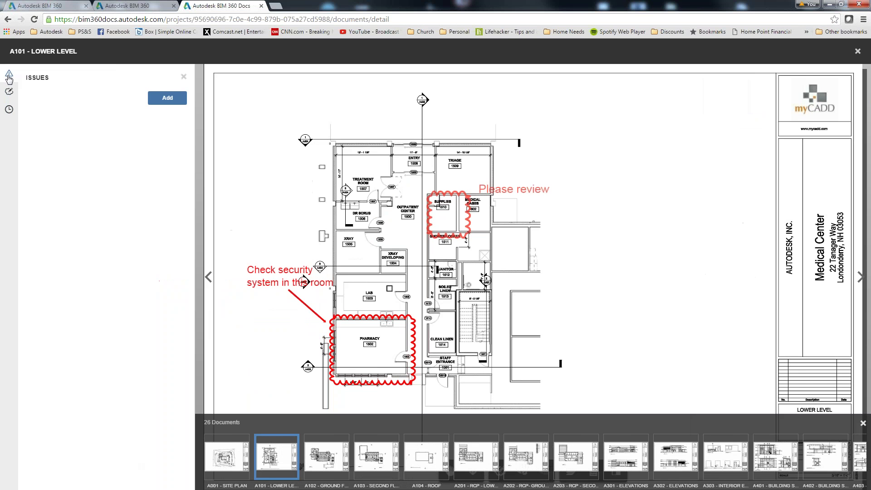
click(168, 96)
click(9, 93)
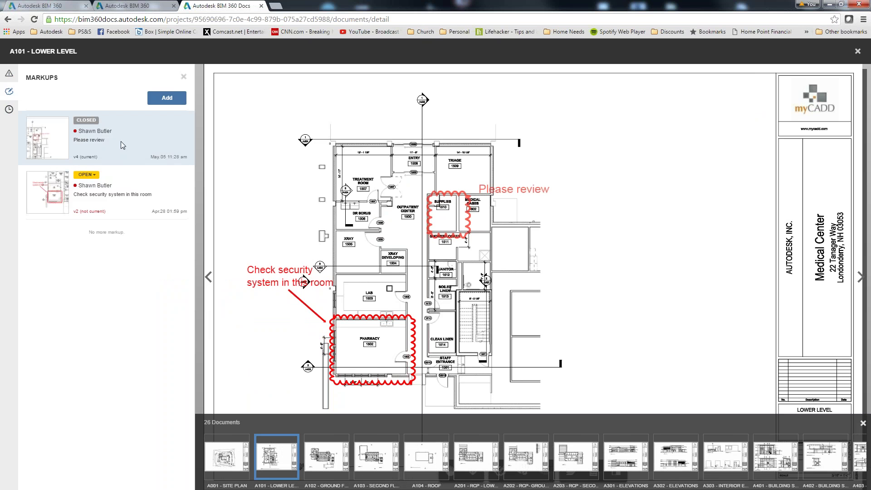
Isolate the "Please review" and "Check security system in this room" markups in turn, recheck the issues and close the sheet.
click(111, 129)
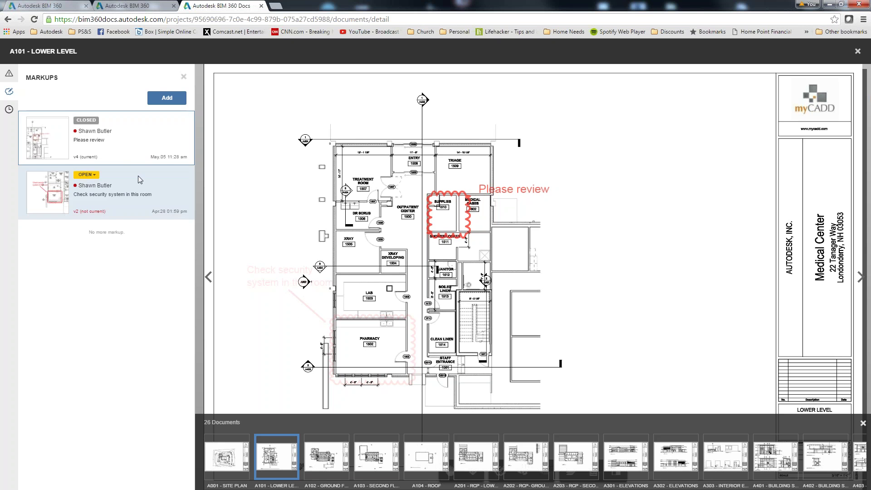
click(132, 138)
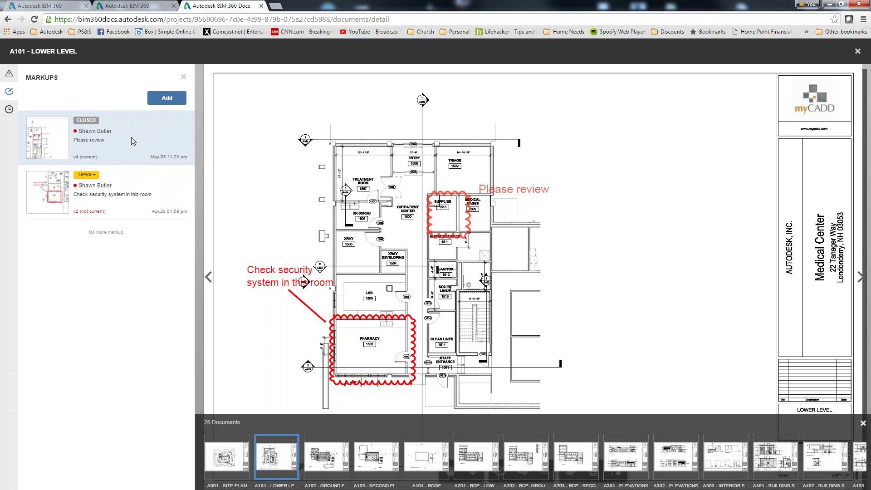
click(90, 144)
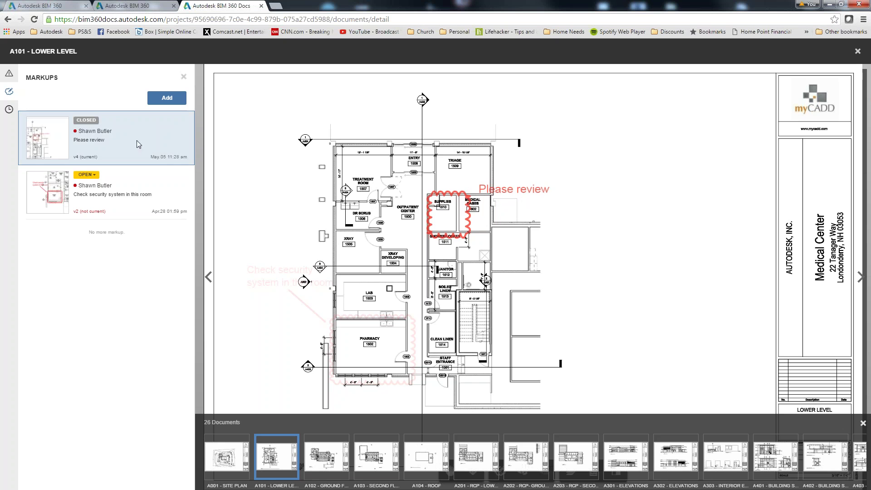
click(125, 187)
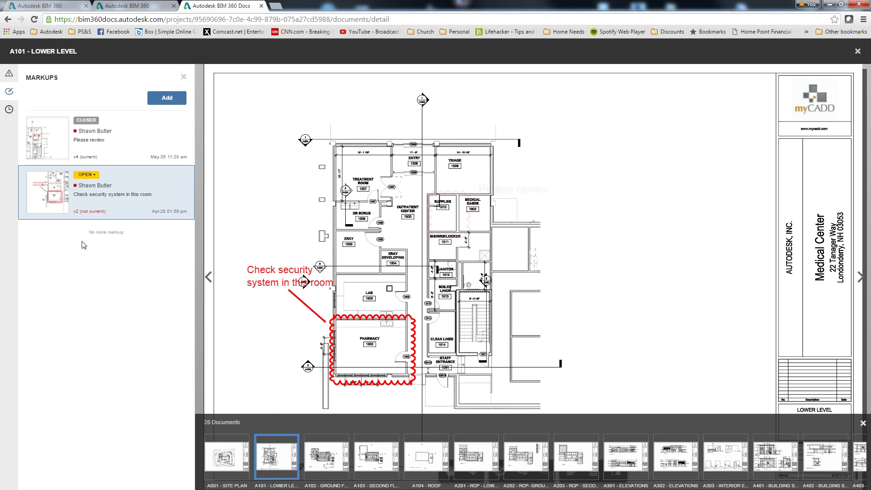
click(110, 181)
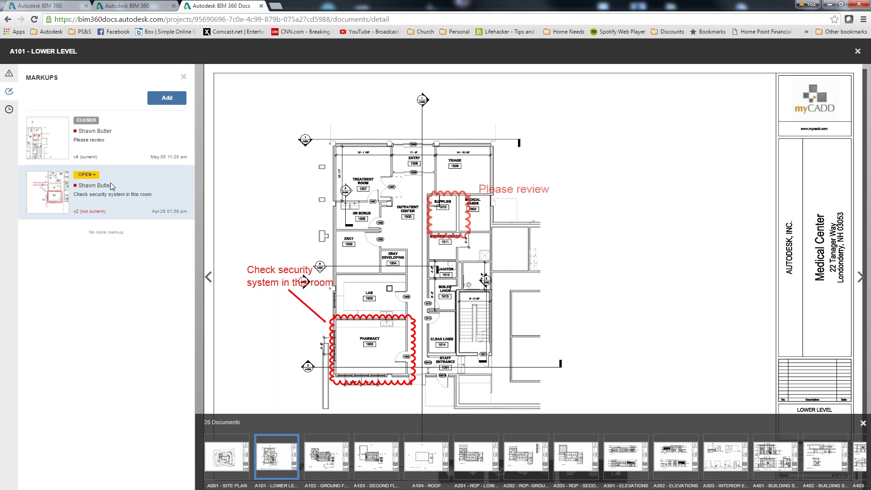
click(9, 75)
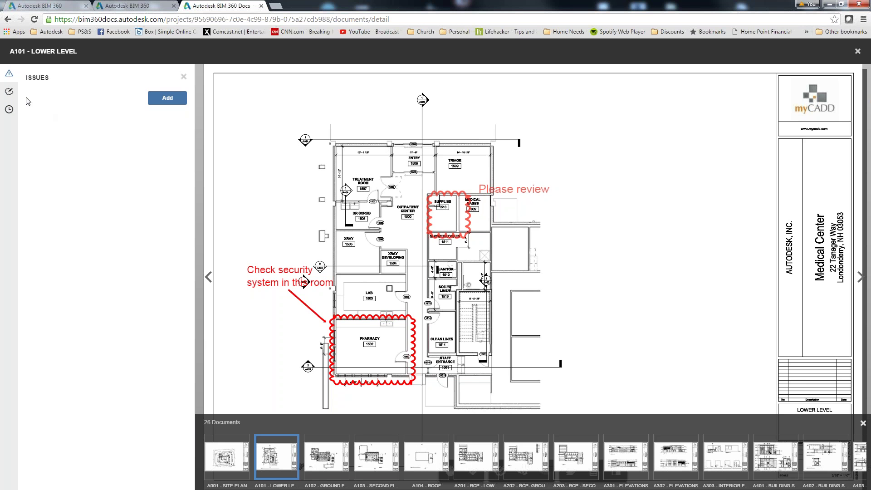
click(858, 52)
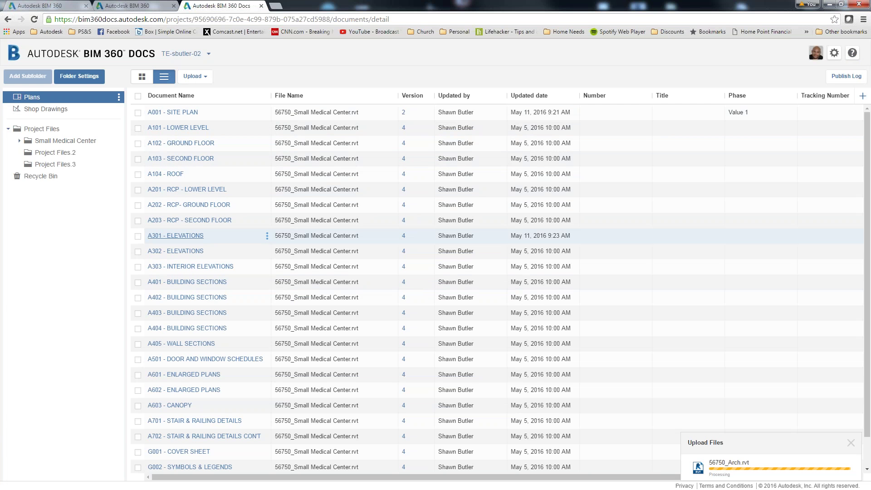
Display the Plans folder as thumbnails and look through all sheets to the 3D model.
click(142, 78)
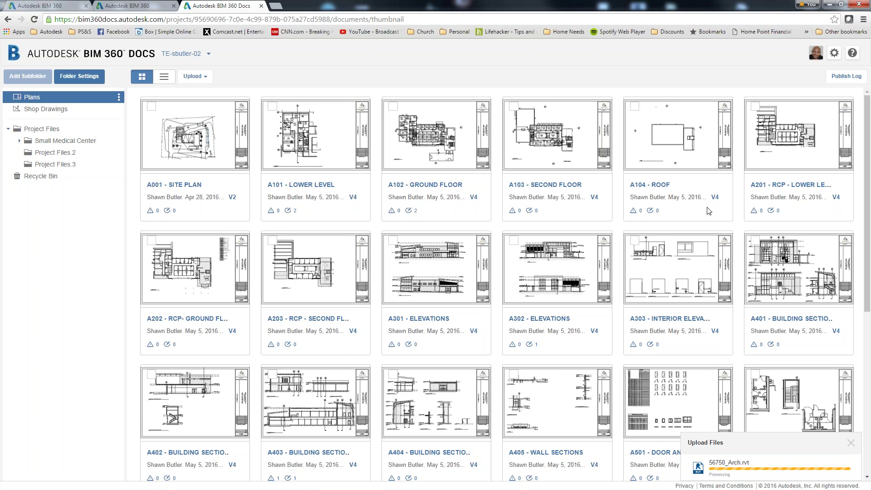
mouse_move(561, 294)
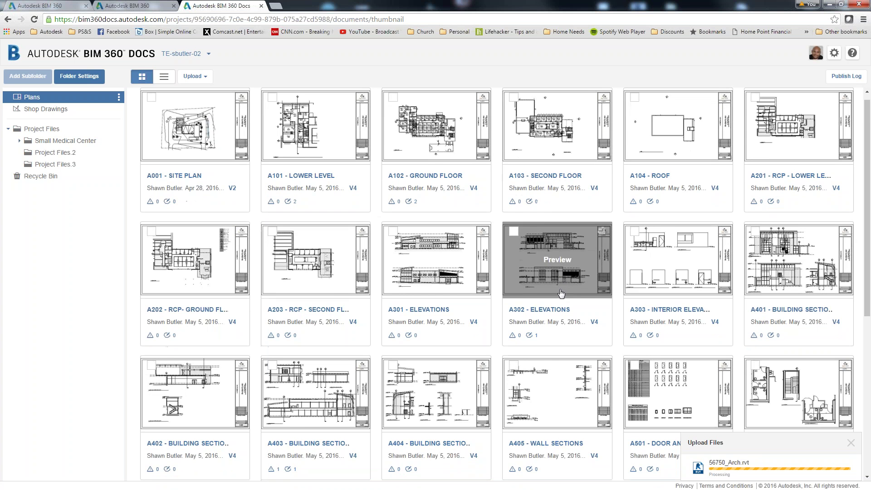
scroll(561, 293, down, 3)
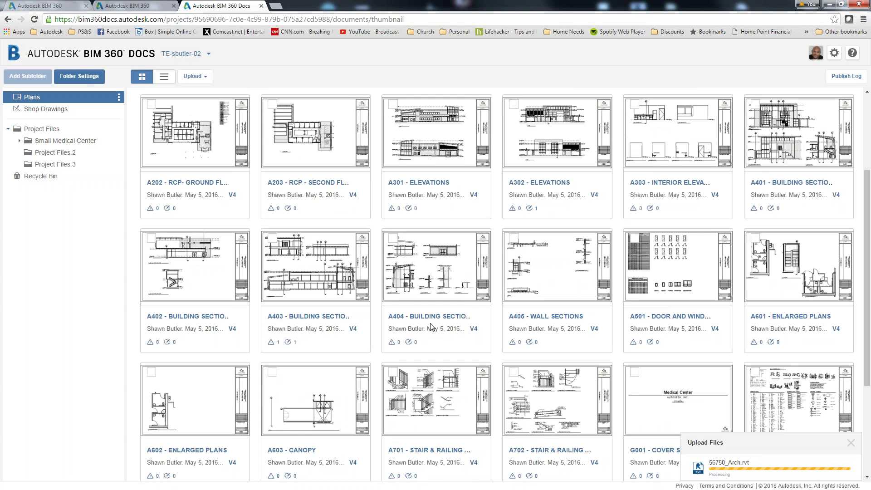
scroll(432, 327, down, 2)
scroll(436, 317, down, 2)
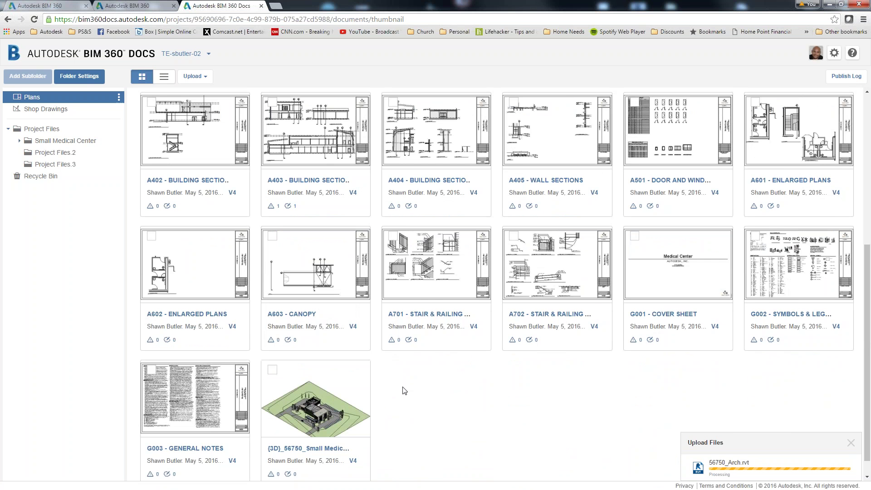
Open the {3D}_56750_Small Medical Center.rvt model, orbit to a low front view of the building, zoom in and switch to panning.
scroll(409, 384, down, 1)
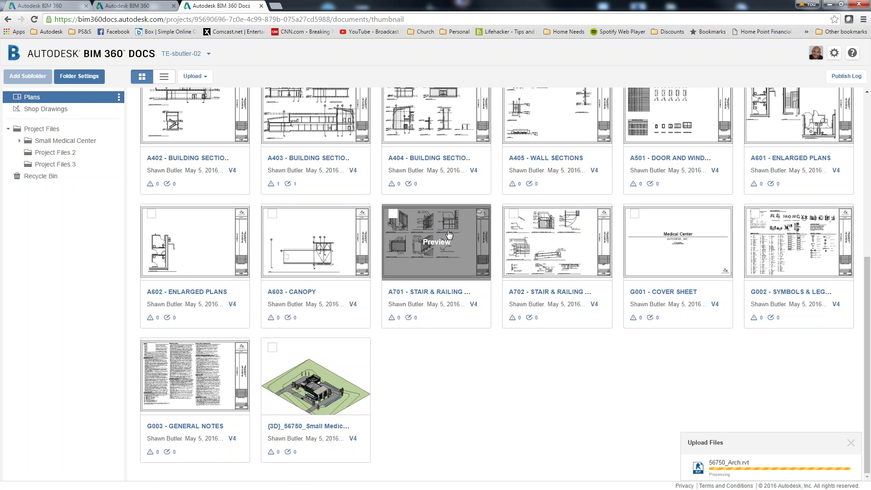
mouse_move(320, 391)
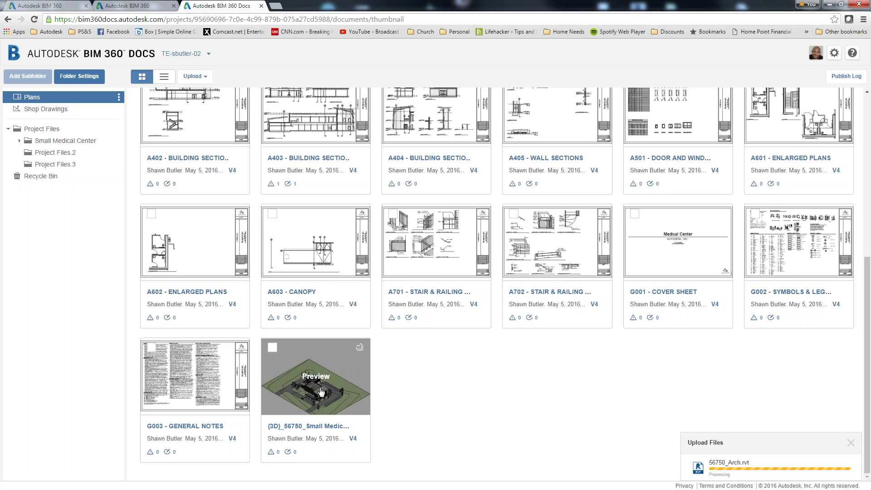
click(320, 392)
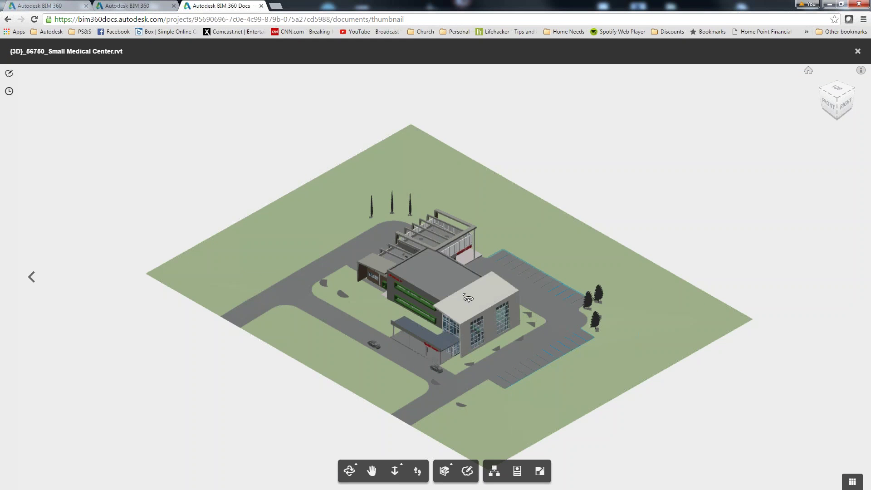
drag(472, 363, 529, 328)
scroll(492, 282, up, 5)
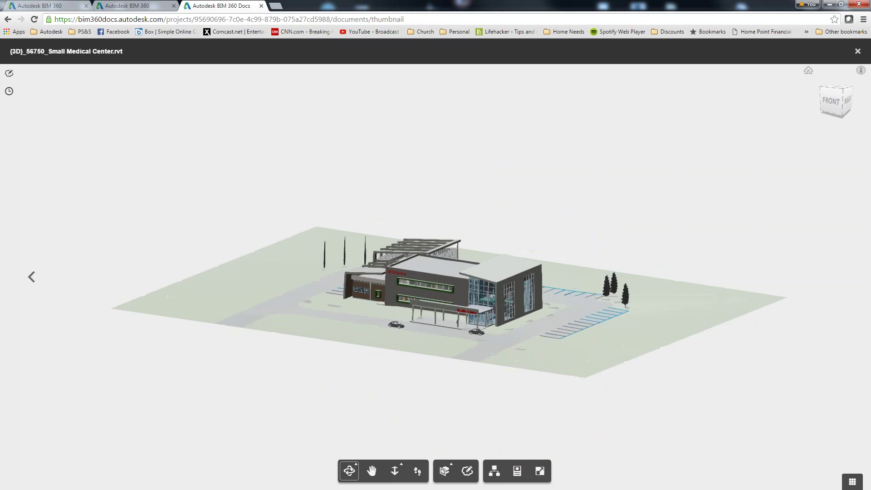
scroll(491, 281, up, 3)
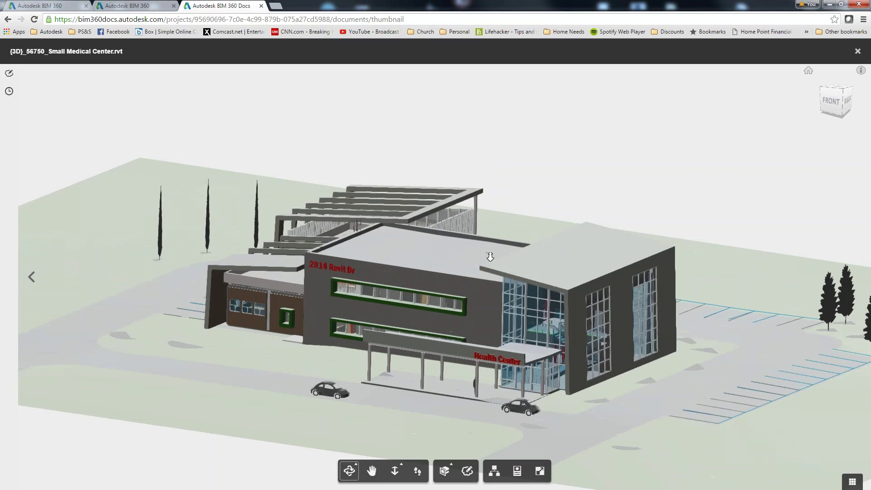
click(372, 471)
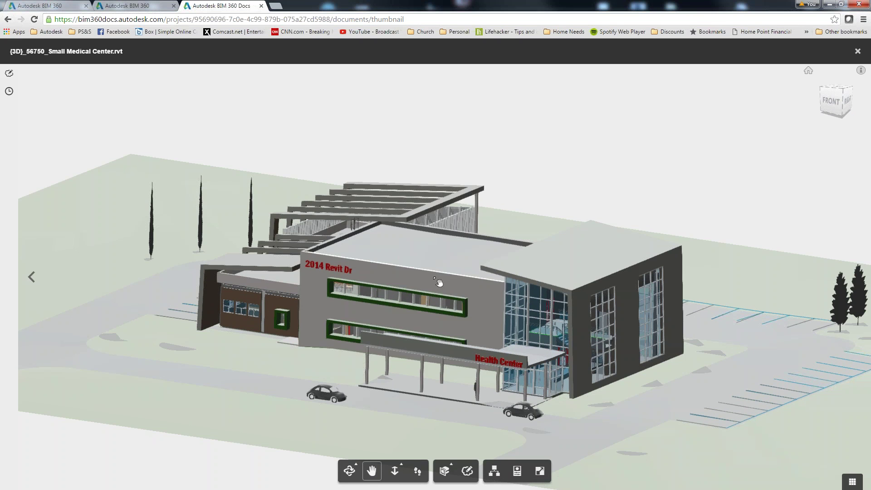
Select the wrap-around roof of the glazed atrium and examine its full list of properties.
click(588, 282)
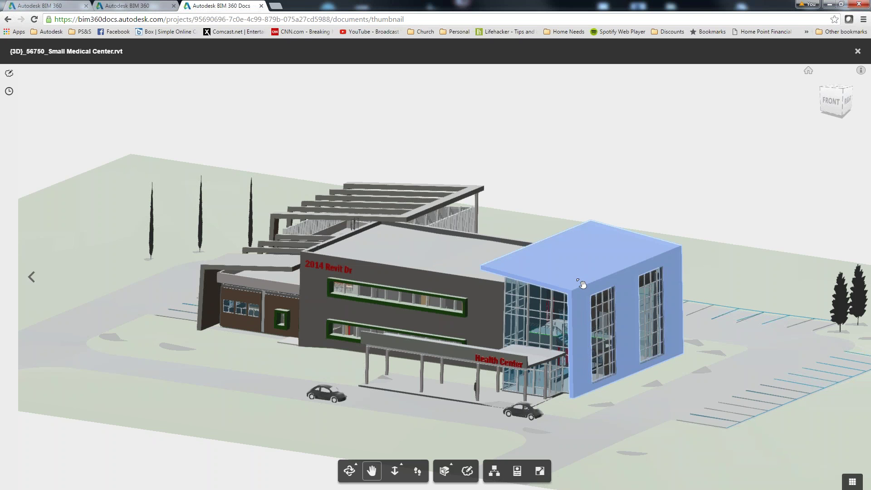
click(517, 471)
scroll(812, 227, down, 2)
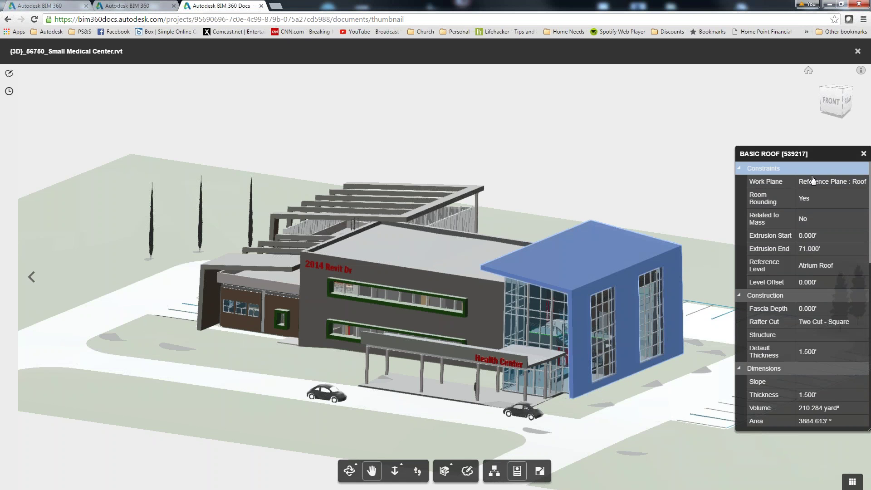
scroll(816, 231, down, 6)
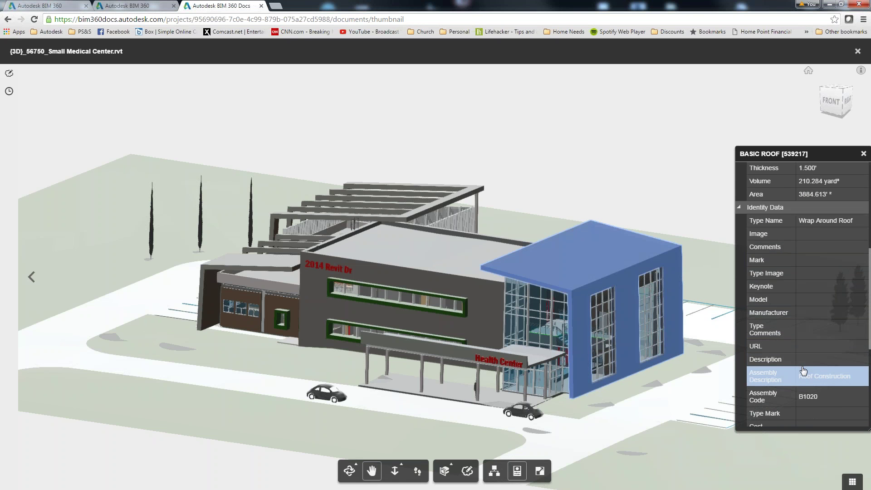
scroll(803, 370, down, 6)
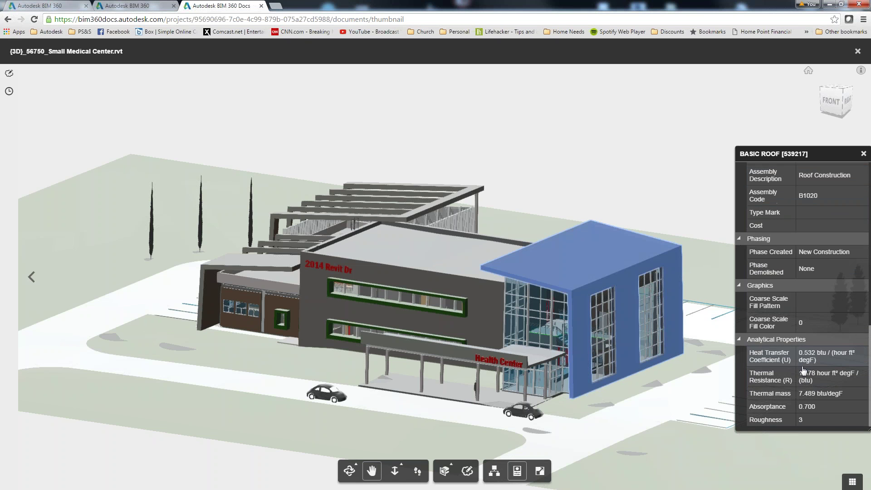
scroll(804, 370, up, 3)
scroll(803, 370, up, 6)
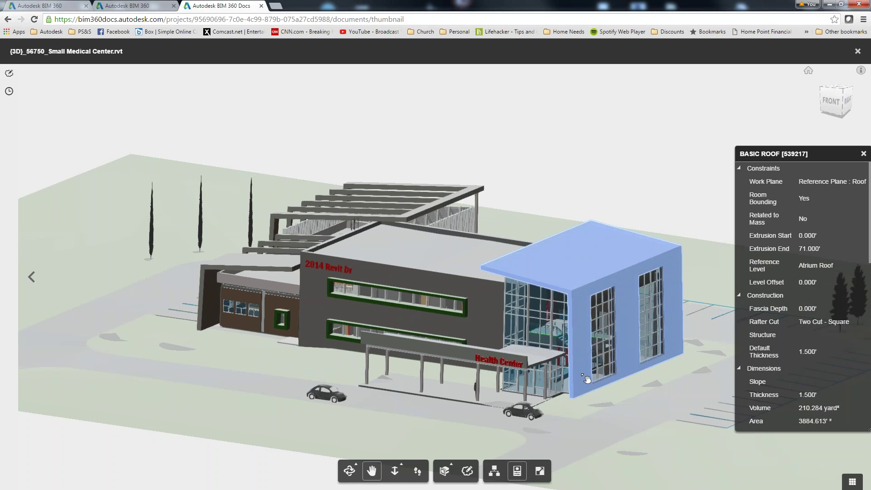
Inspect the properties of a side window's mullion, its glazing panel and a round canopy column, and close the model.
click(611, 305)
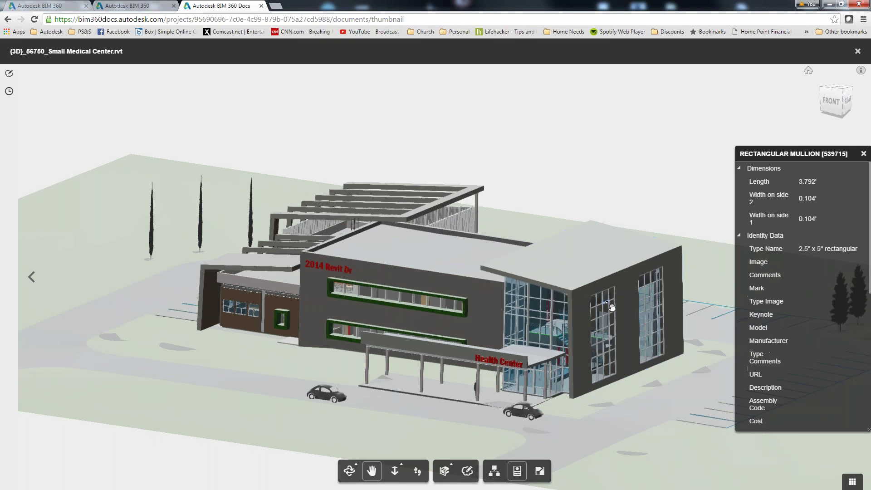
click(611, 306)
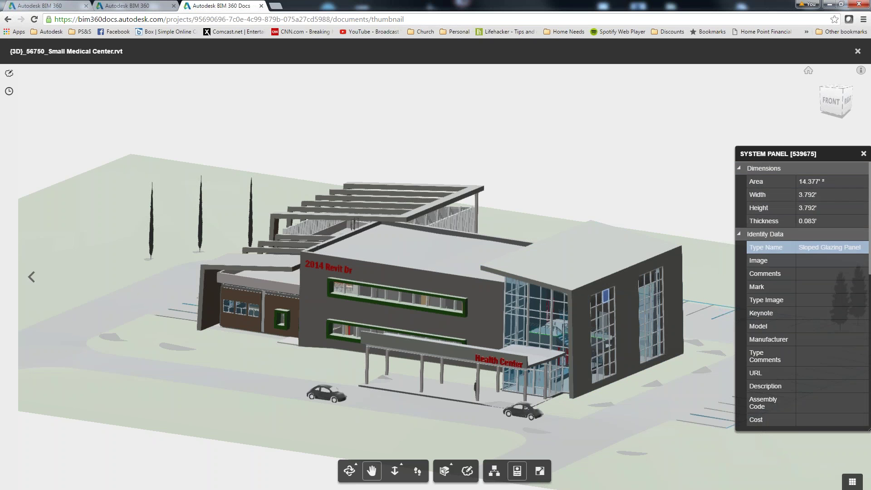
click(422, 373)
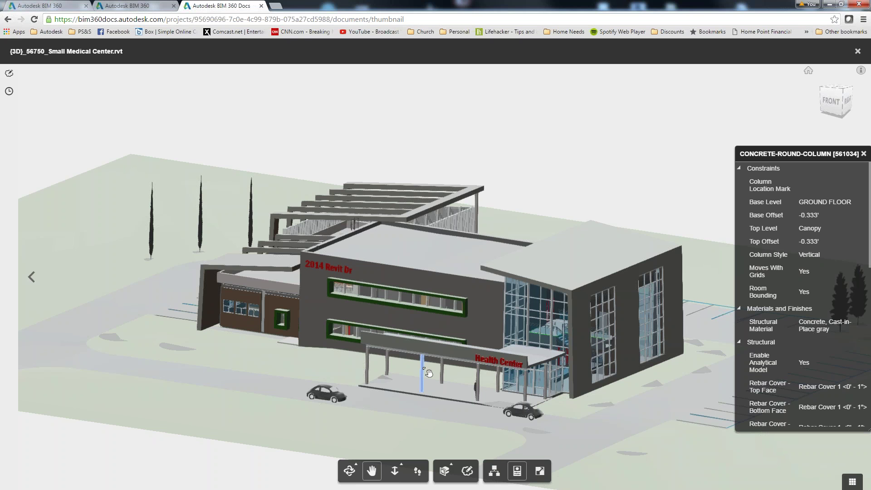
click(860, 50)
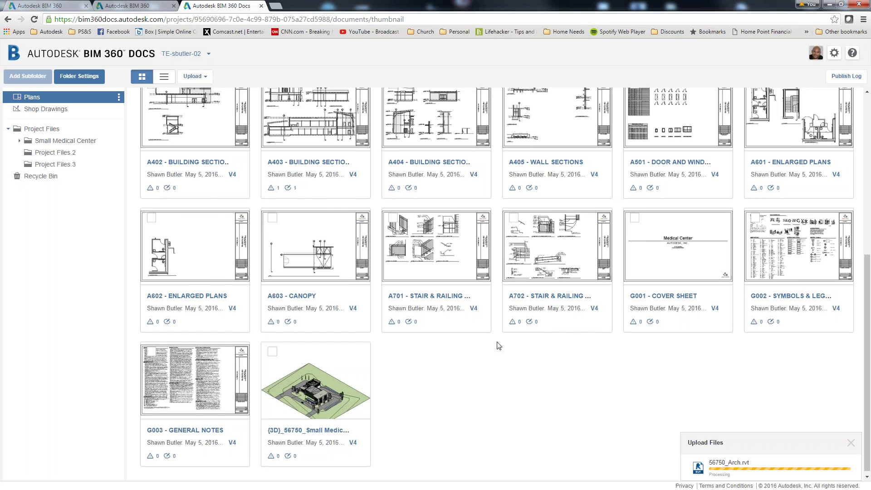
Compare the current version V4 of sheet A101 - LOWER LEVEL with version V3.
scroll(499, 341, up, 2)
scroll(499, 334, up, 4)
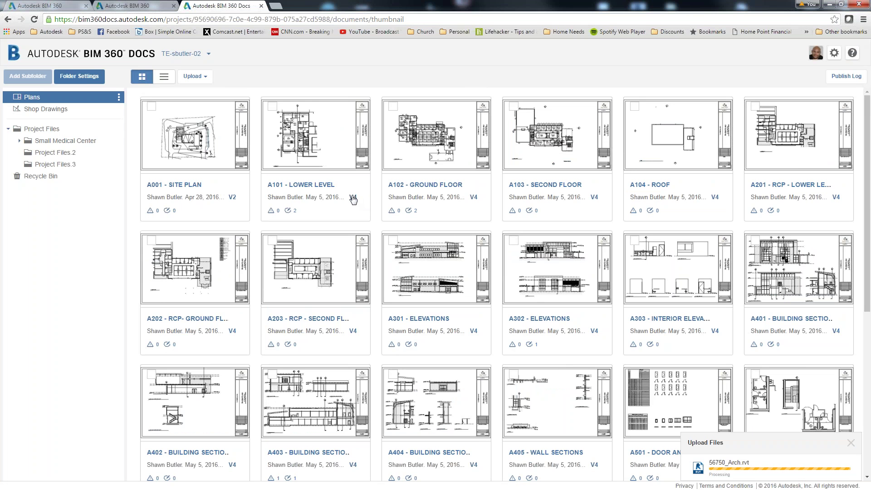
mouse_move(331, 122)
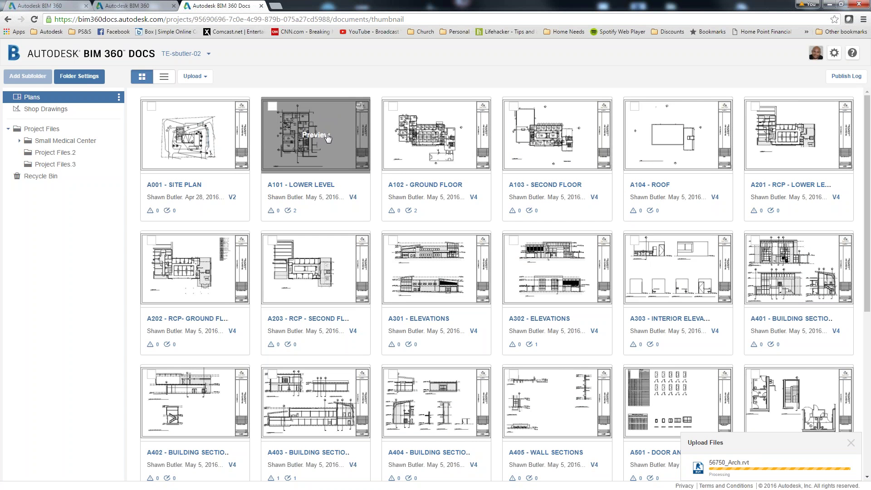
click(362, 108)
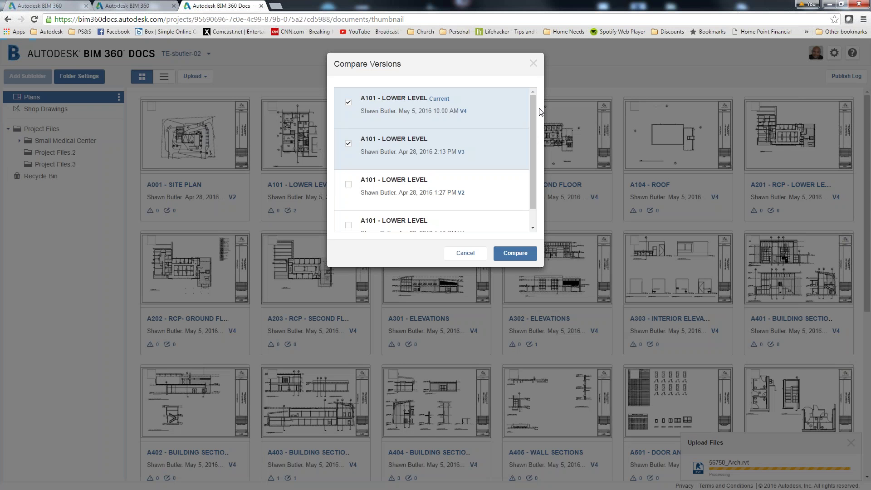
scroll(530, 169, down, 1)
scroll(530, 120, up, 1)
click(515, 256)
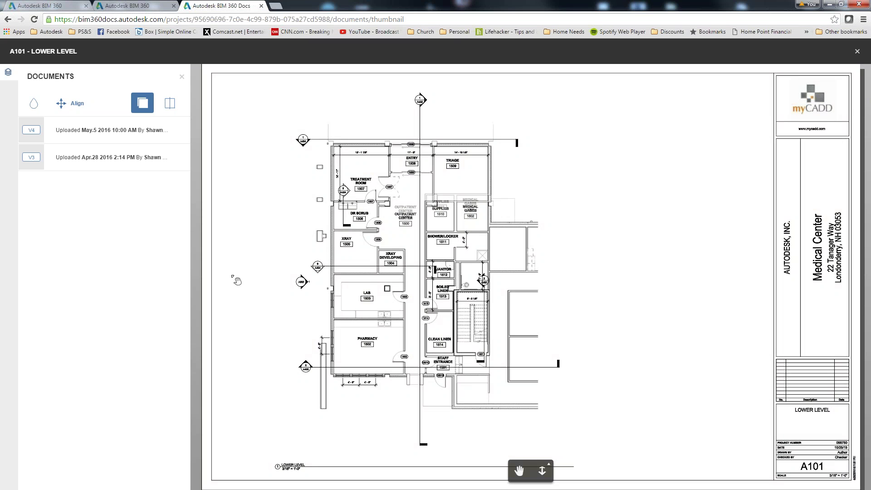
Color the differences between V3 and V4, examine them with the split-view divider and as an overlay, and close the comparison.
click(34, 105)
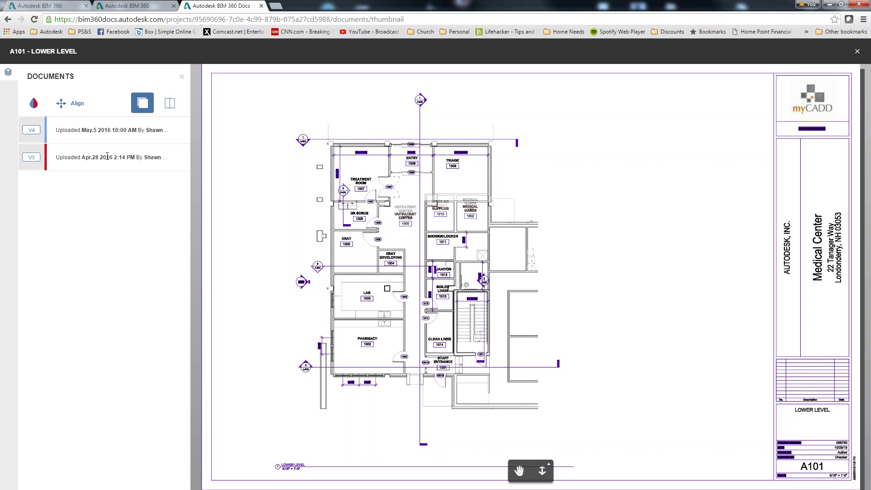
click(170, 106)
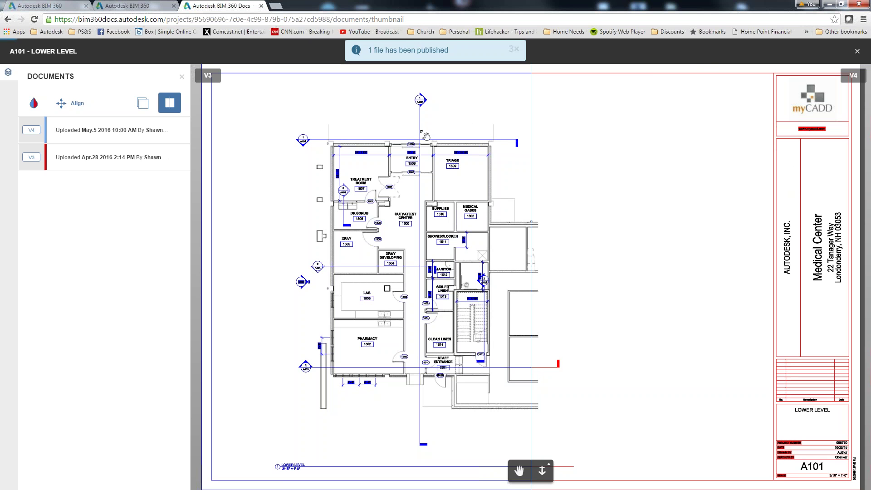
drag(530, 112, 378, 129)
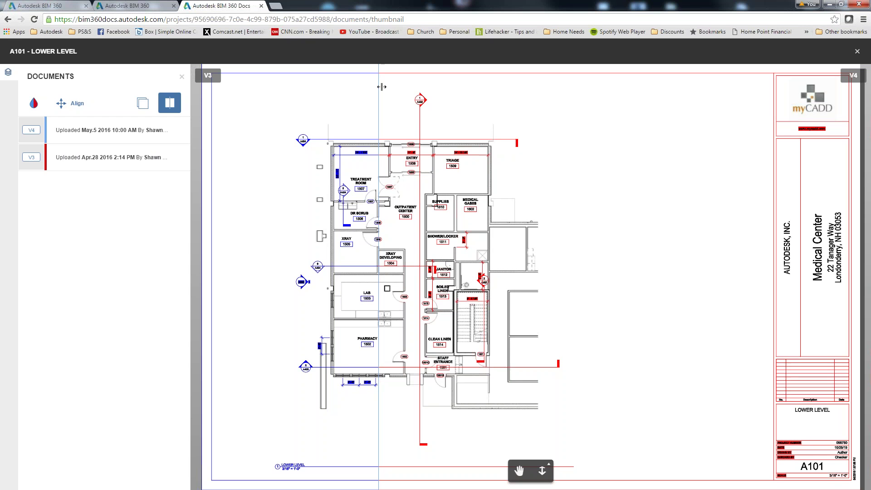
mouse_move(381, 89)
mouse_down()
mouse_move(550, 95)
mouse_move(463, 95)
mouse_move(541, 95)
mouse_up()
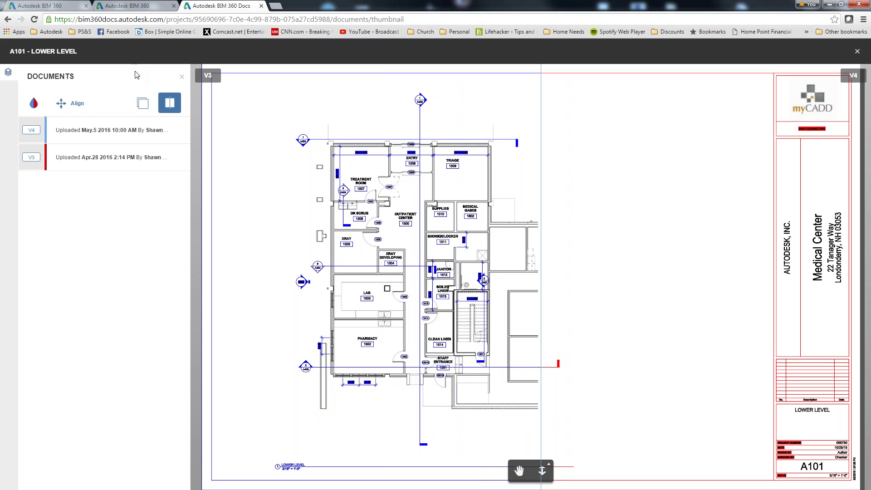
click(144, 105)
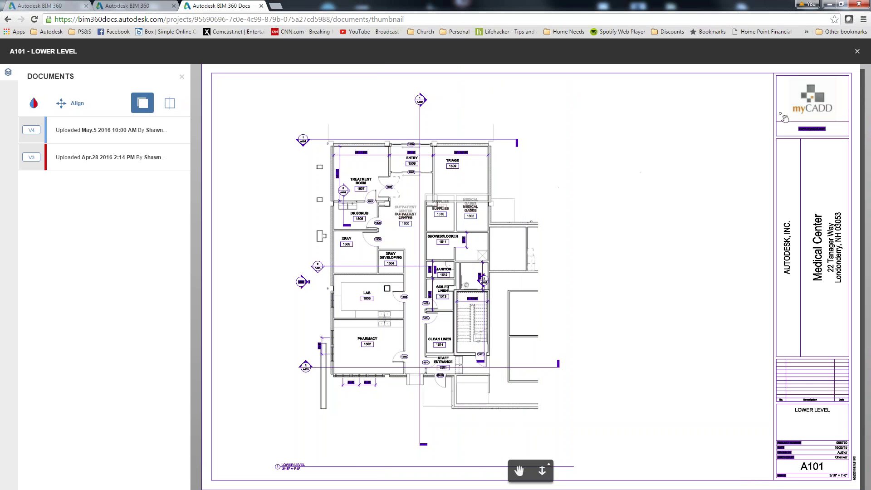
click(857, 51)
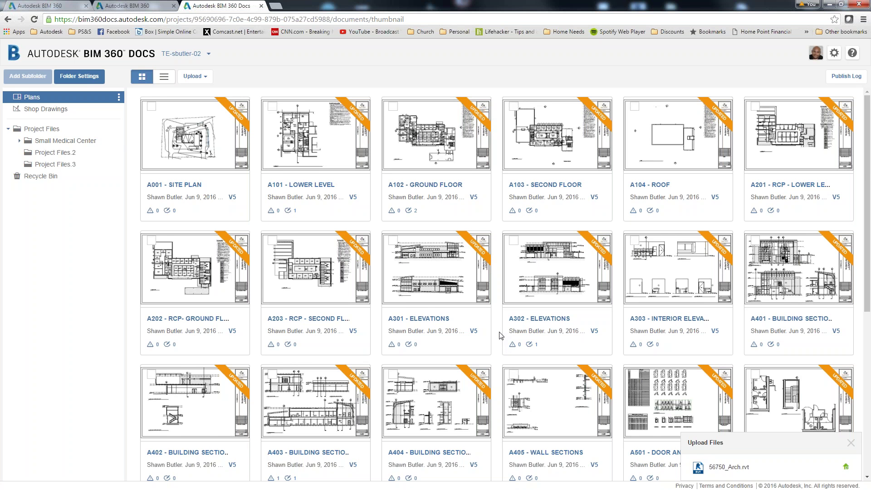
Look through the republished sheets and 3D models in the Plans folder for their version status.
scroll(501, 336, down, 3)
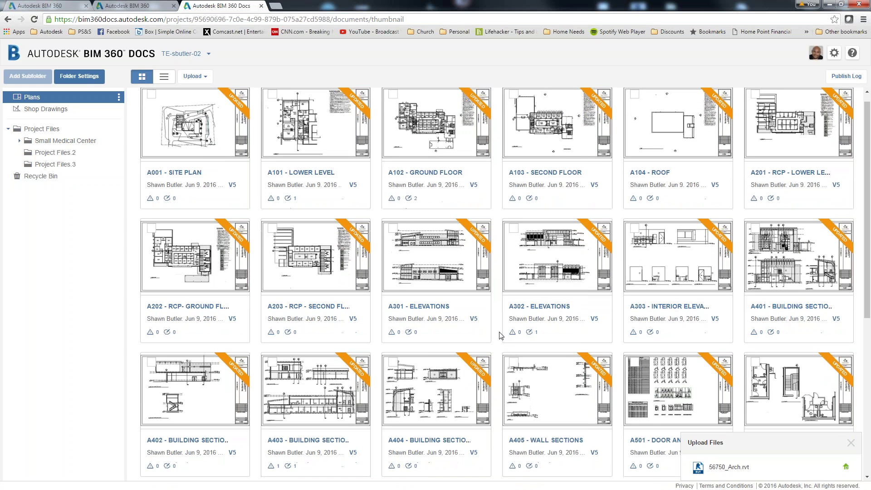
scroll(501, 336, down, 4)
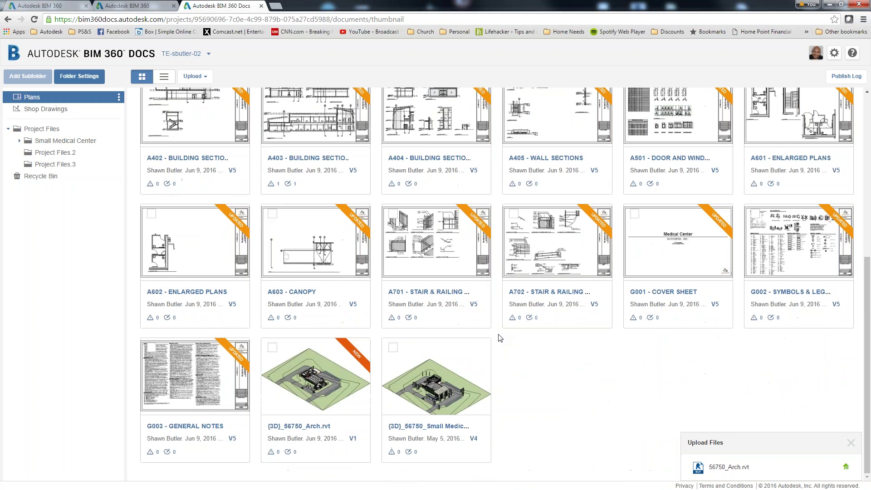
scroll(500, 336, up, 1)
scroll(501, 338, up, 1)
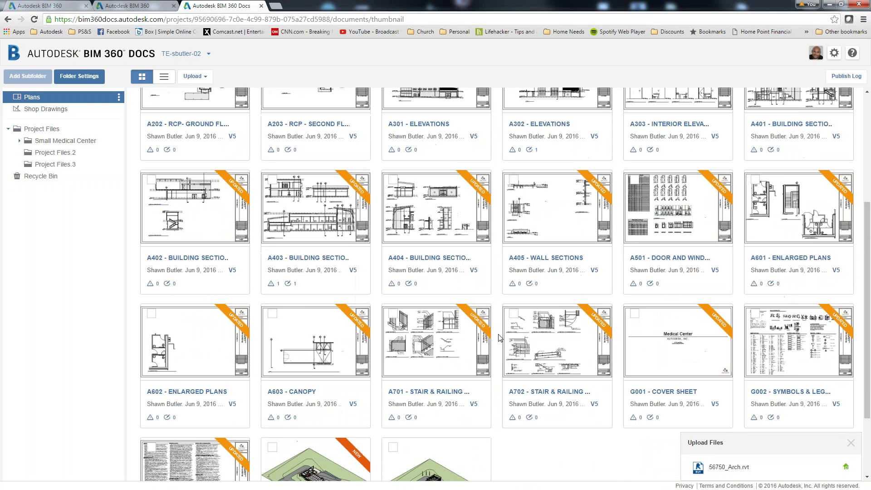
scroll(500, 338, up, 4)
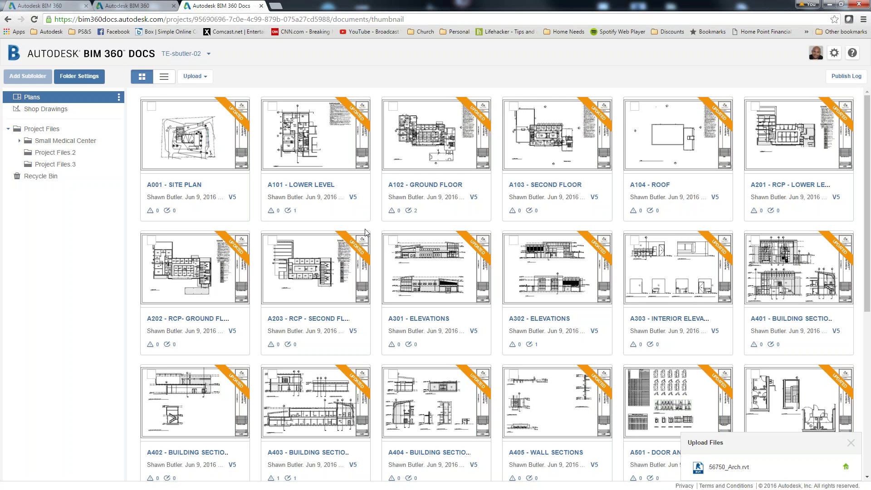
Open the updated sheet A101 - LOWER LEVEL and show its list of markups, followed by its issues.
mouse_move(521, 126)
click(325, 149)
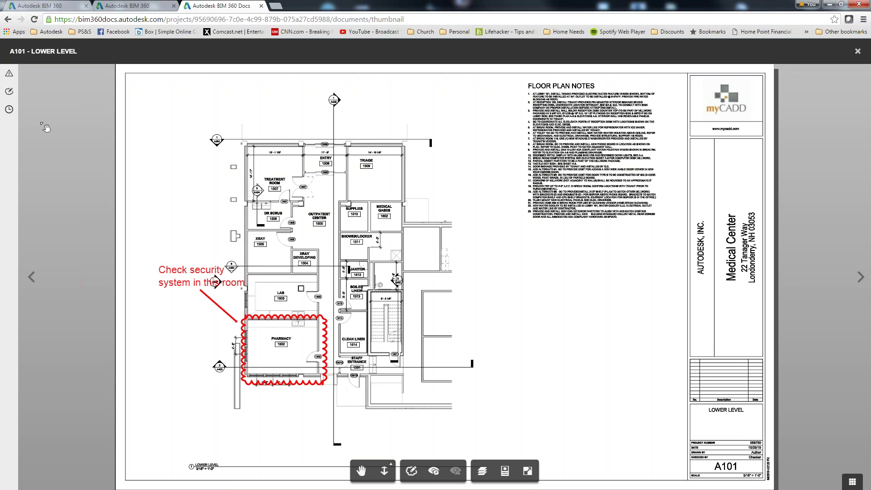
click(9, 92)
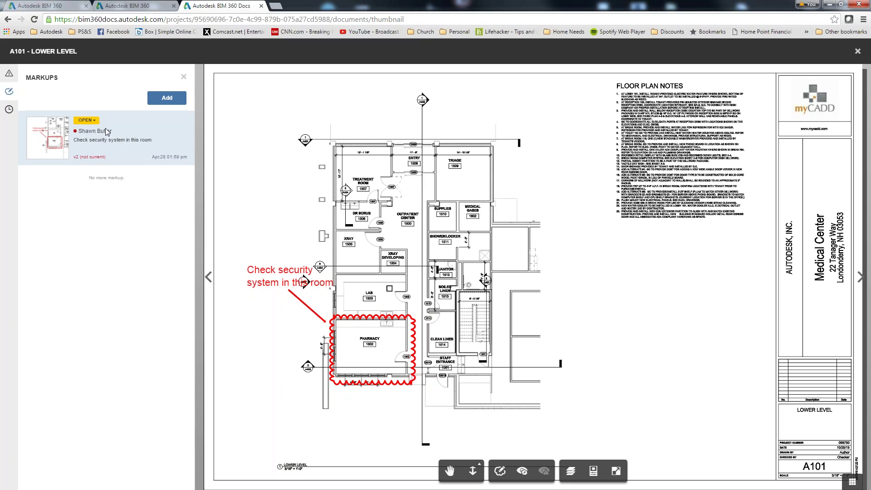
click(10, 75)
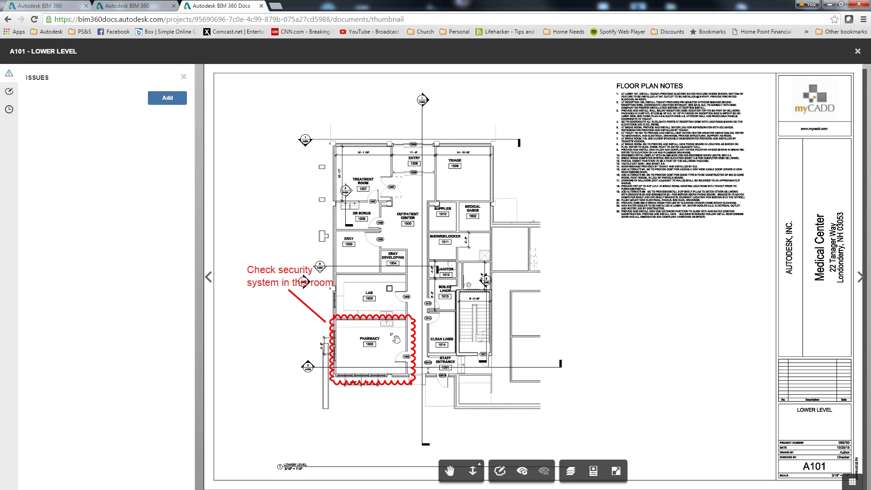
Add an issue pinned in the Pharmacy room on sheet A101 and title it "Check This Room".
click(167, 97)
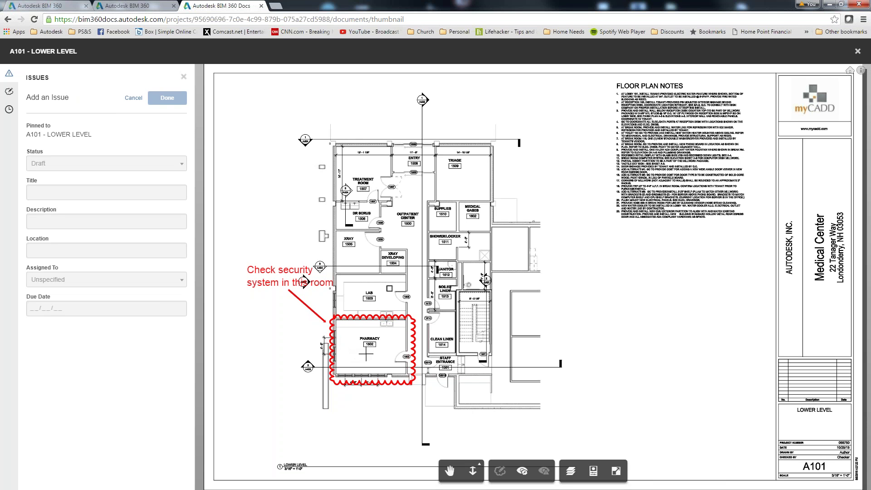
click(366, 353)
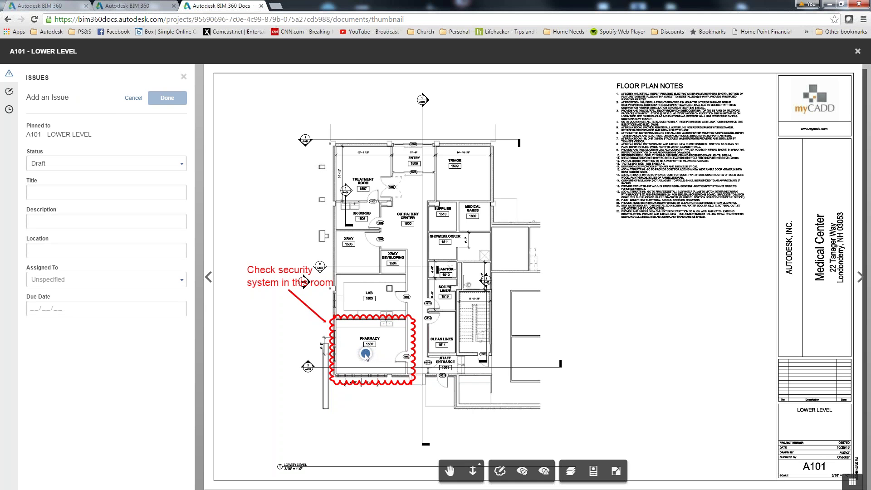
click(110, 196)
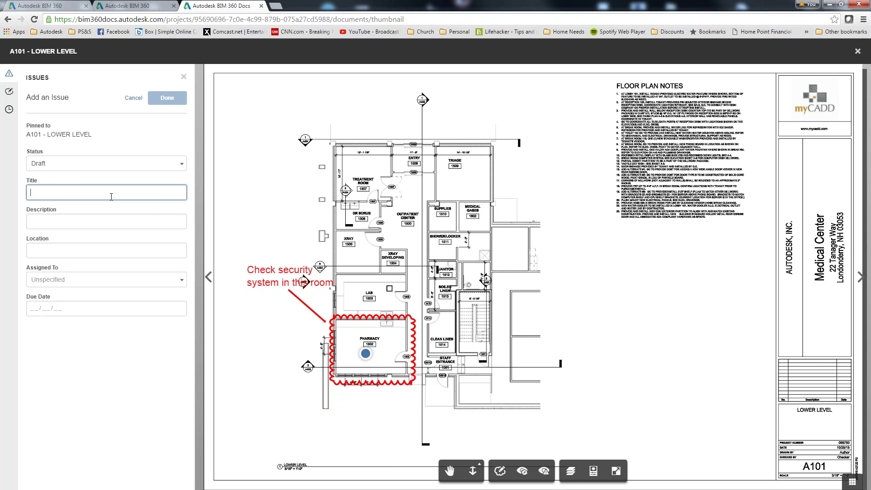
text(Check)
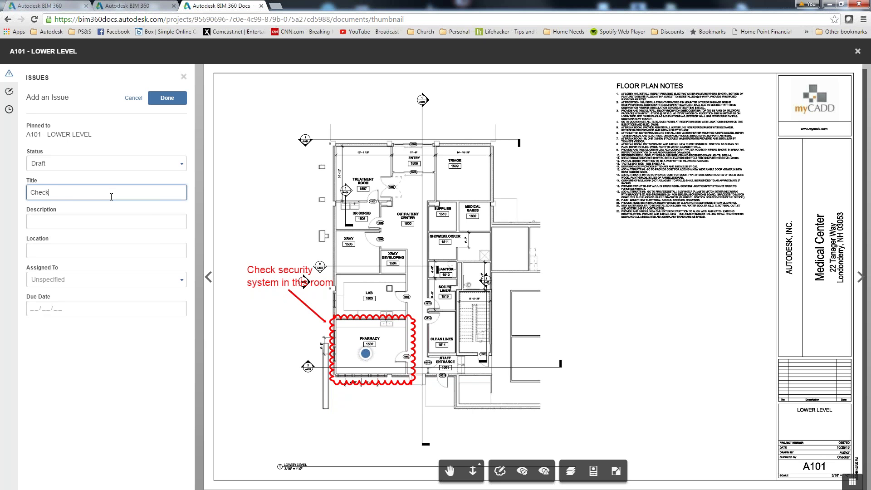
text( This Room)
Set the new issue's description to "Check" and its location to "RM 1502".
click(107, 223)
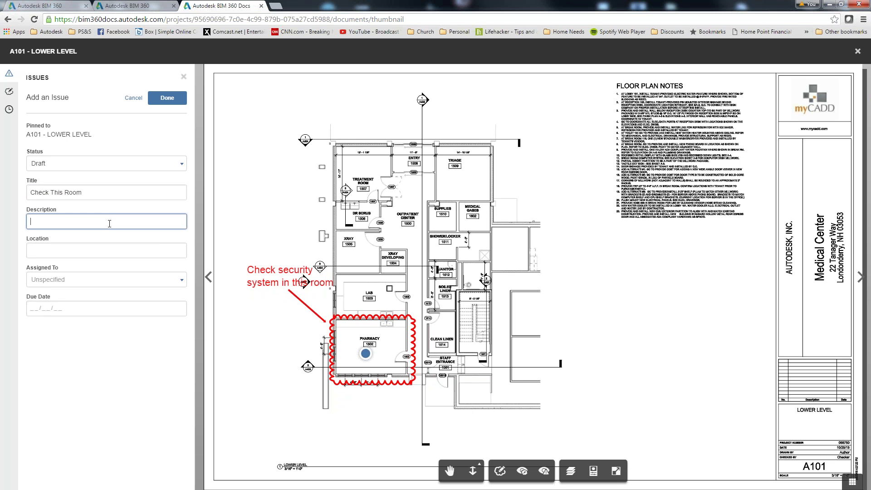
text(Chea)
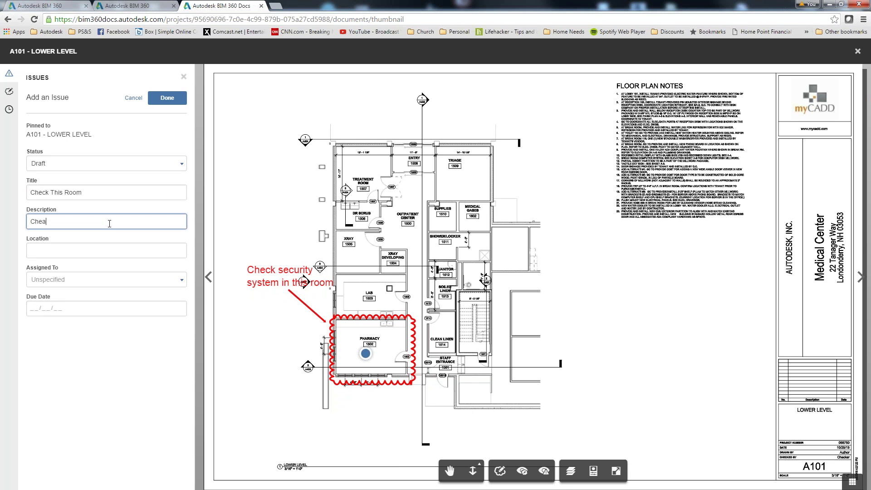
key(BackSpace)
text(ck)
click(109, 252)
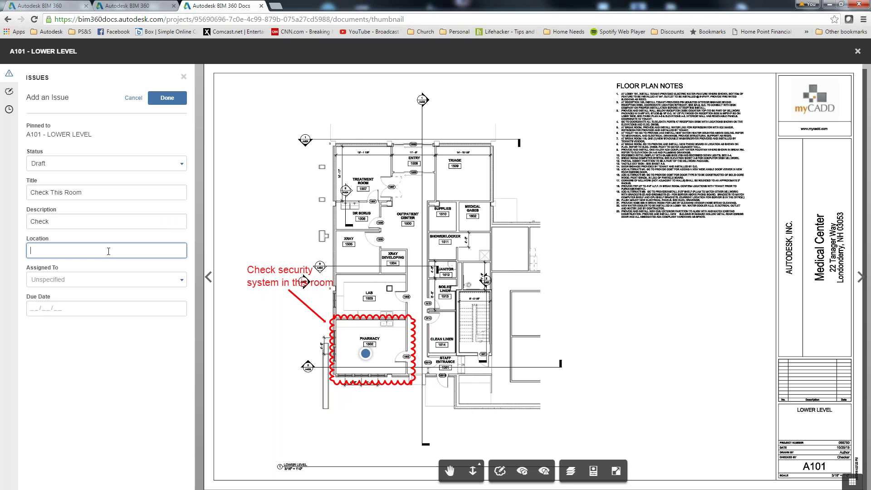
text(RM)
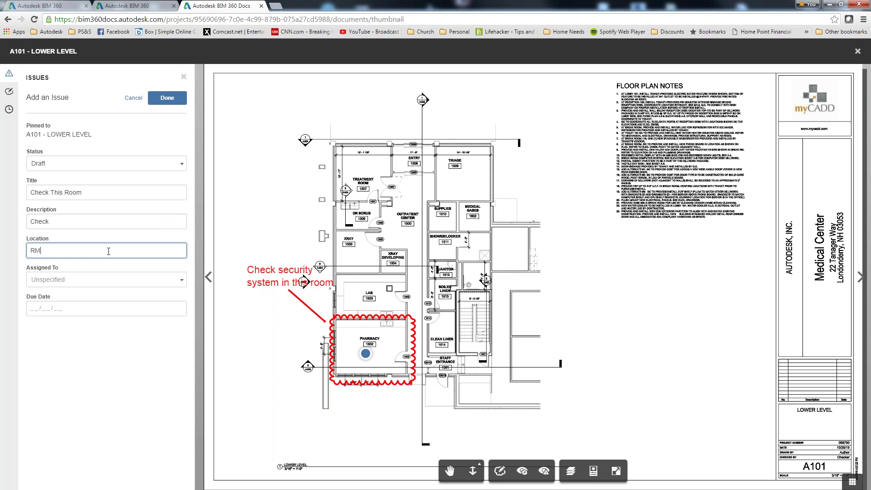
text( 1502)
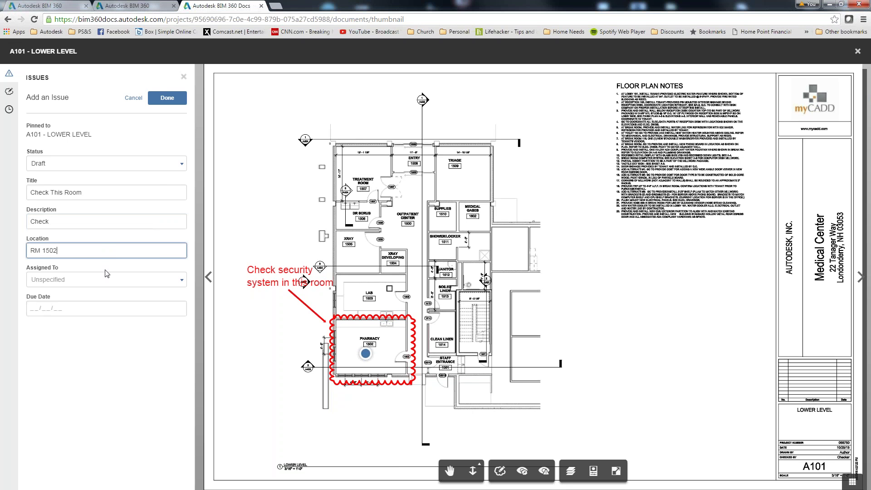
Assign the issue to the first listed project member, set due date 06/16/2016 and status Open, and save it.
click(182, 283)
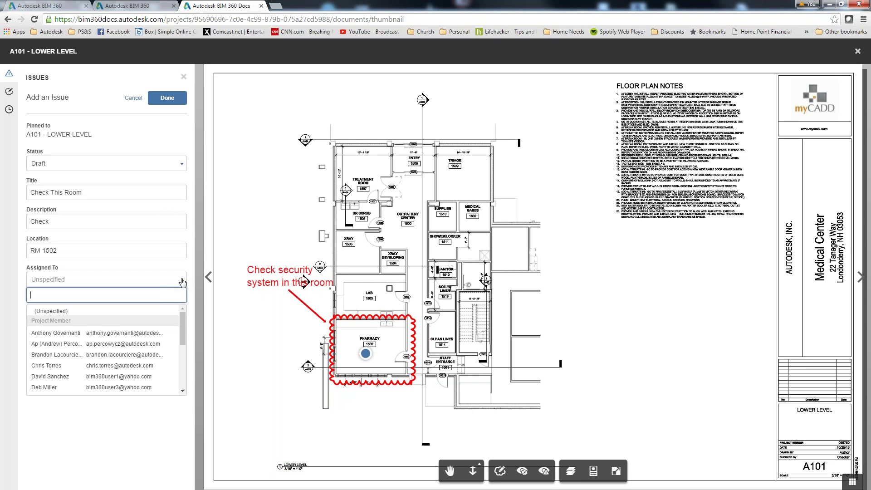
click(53, 335)
click(110, 309)
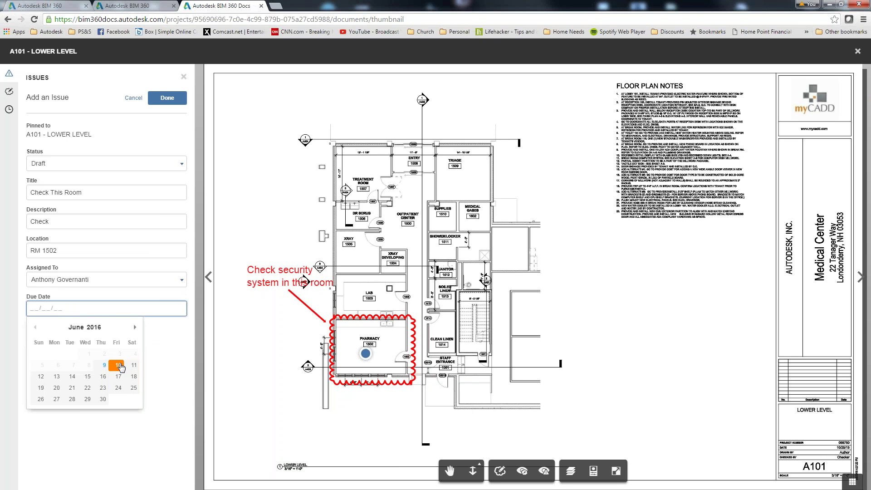
click(104, 377)
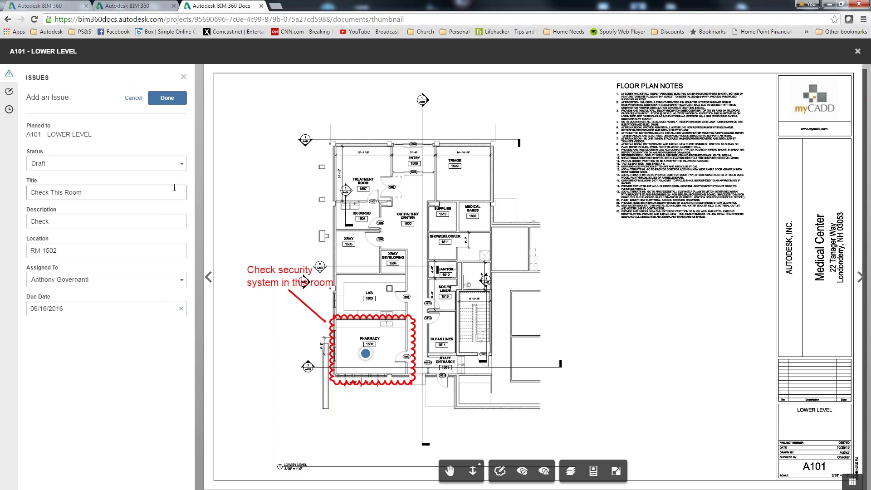
click(182, 167)
click(97, 189)
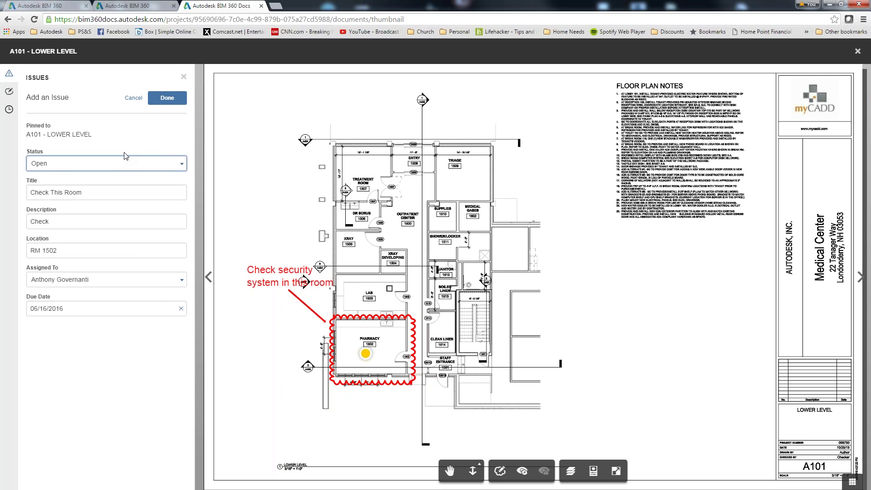
click(164, 100)
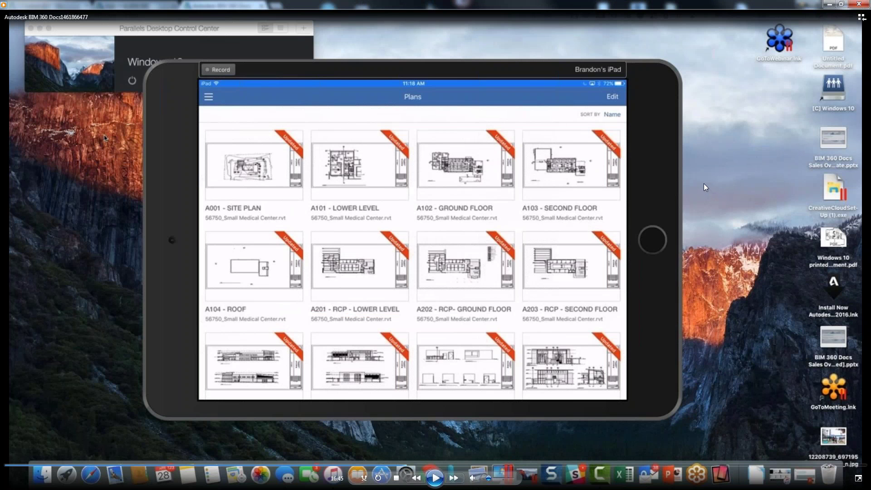
Play the recorded iPad demonstration of creating an issue on sheet A102 - GROUND FLOOR, pausing at the new issue form.
click(435, 479)
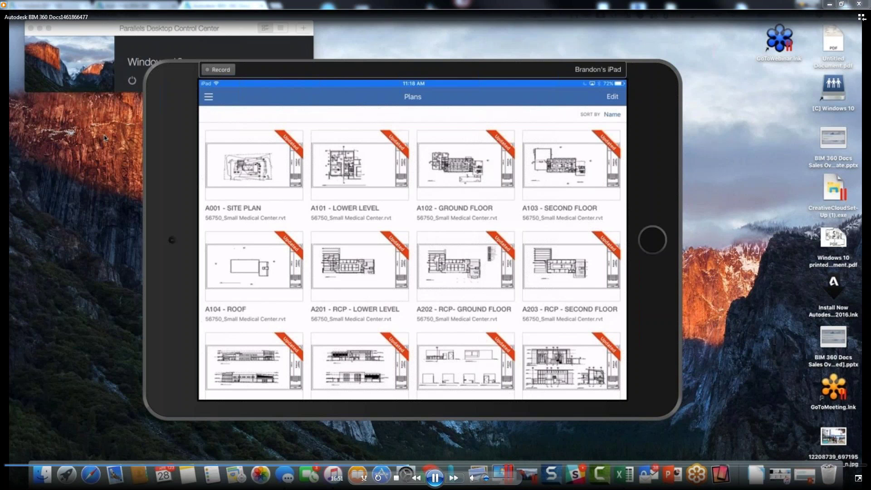
mouse_move(613, 458)
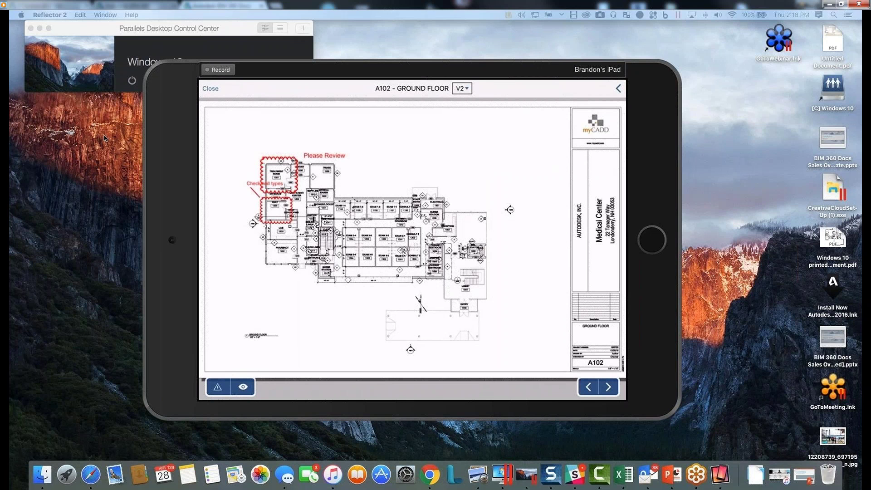
mouse_move(424, 461)
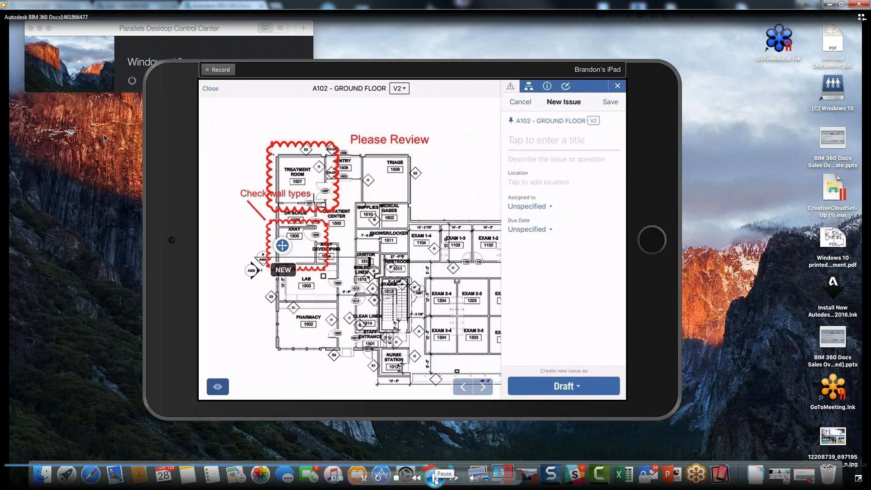
click(435, 479)
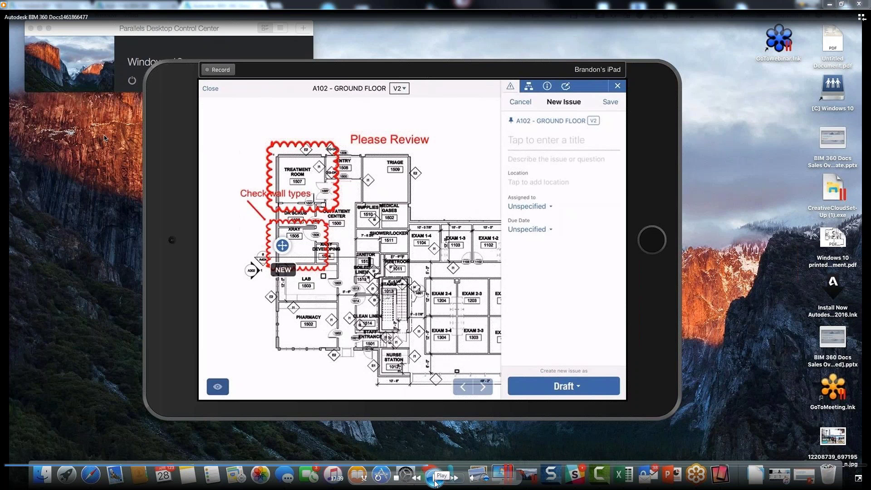
click(435, 480)
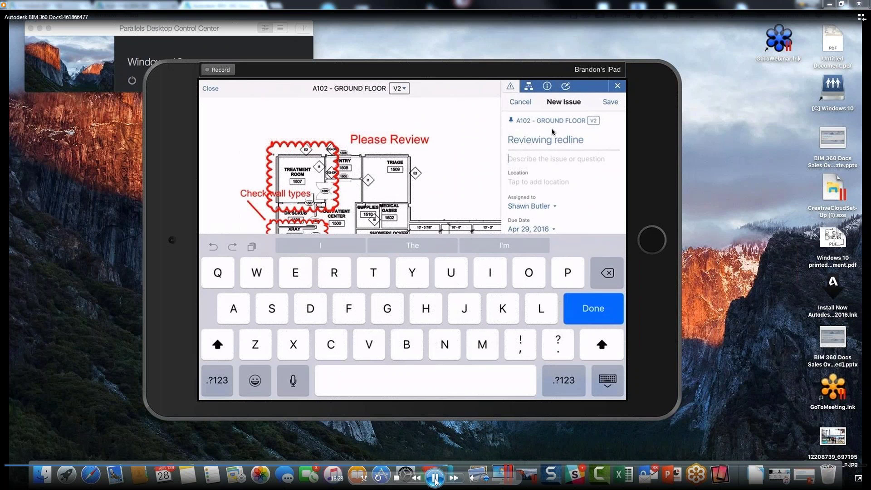
Describe the new A102 issue on the iPad as "Need to resolve" and set its location to 1506.
text(Ne)
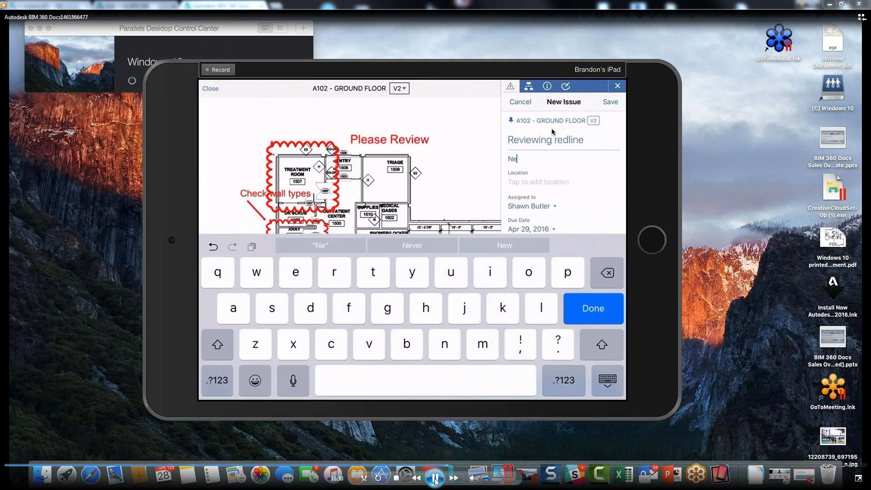
text(ed to re)
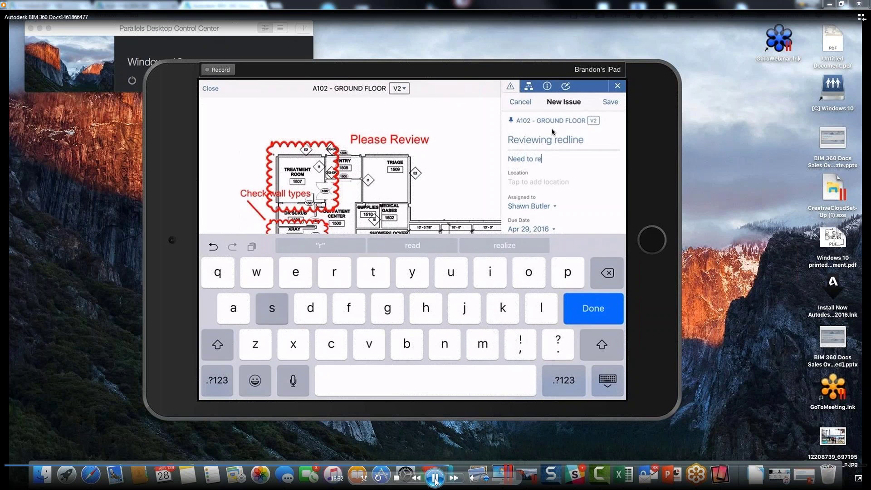
text(solve)
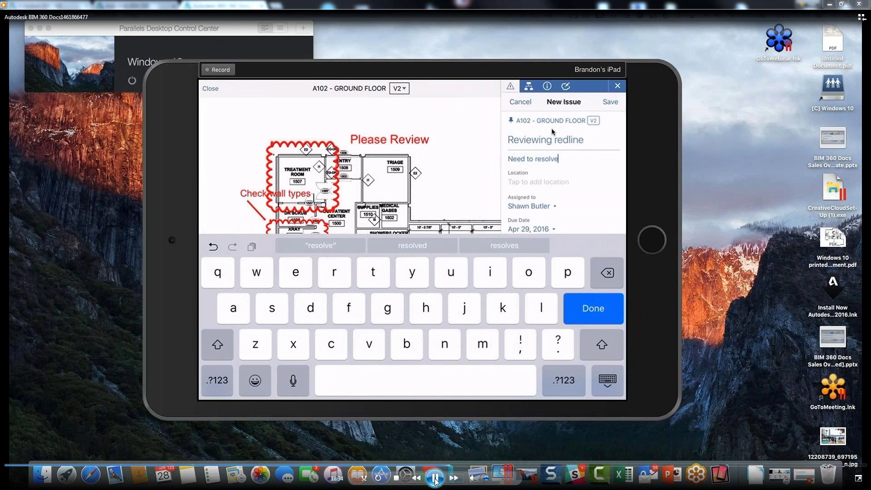
key(Return)
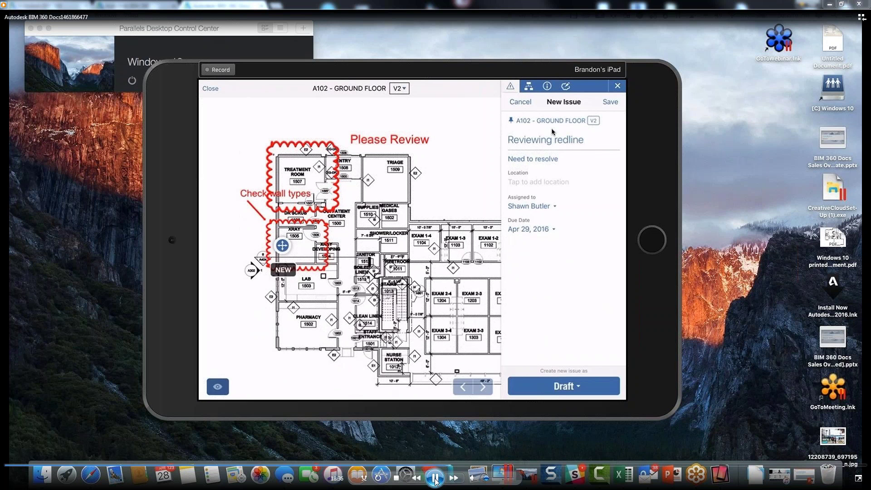
click(538, 182)
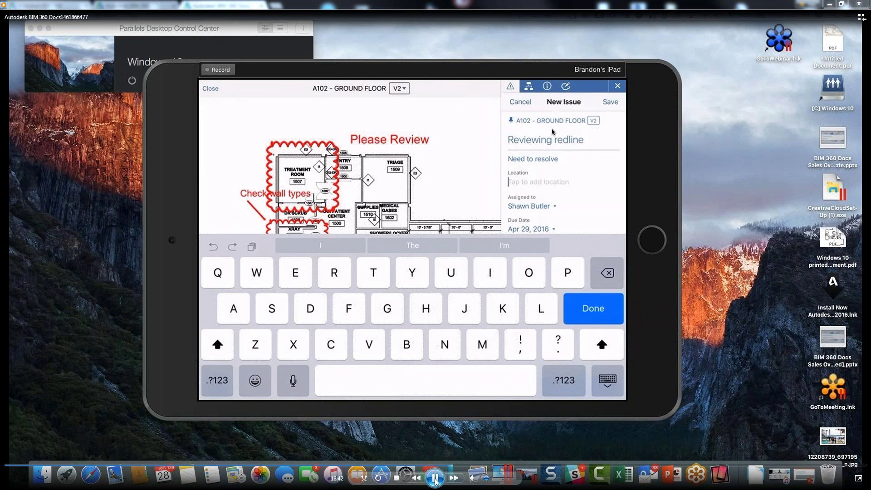
text(1506)
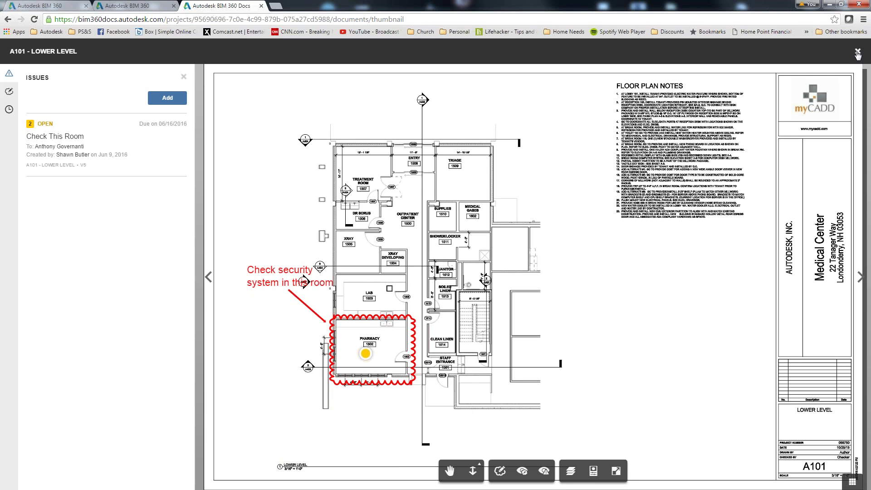
Close sheet A101 - LOWER LEVEL and show the Plans folder's documents as a detailed list.
click(858, 52)
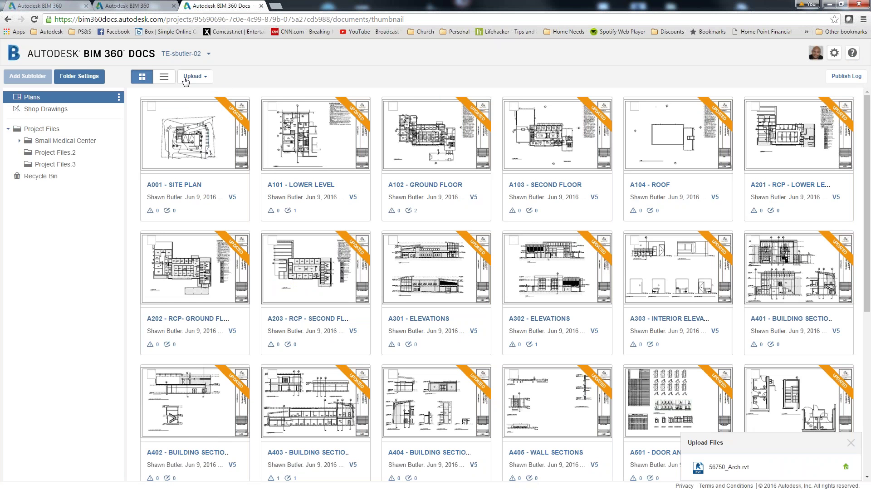
click(164, 77)
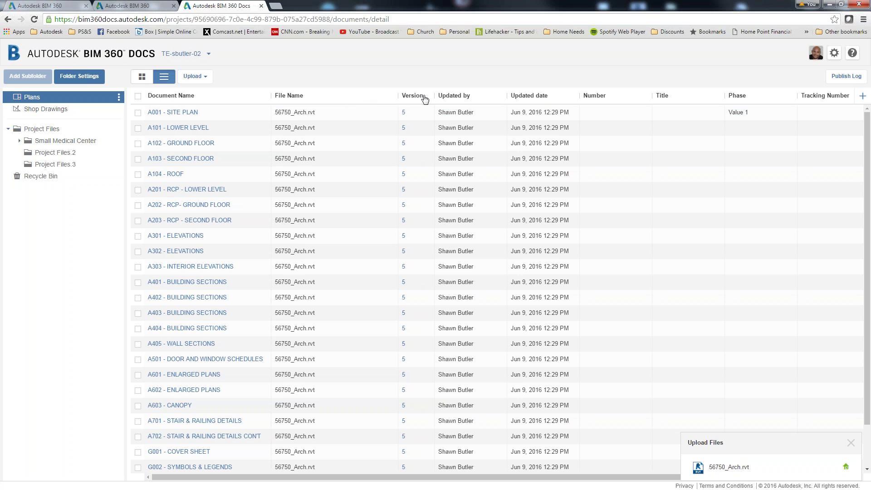
Add a Text Field attribute named "Drawn By" to the Plans document list.
click(862, 96)
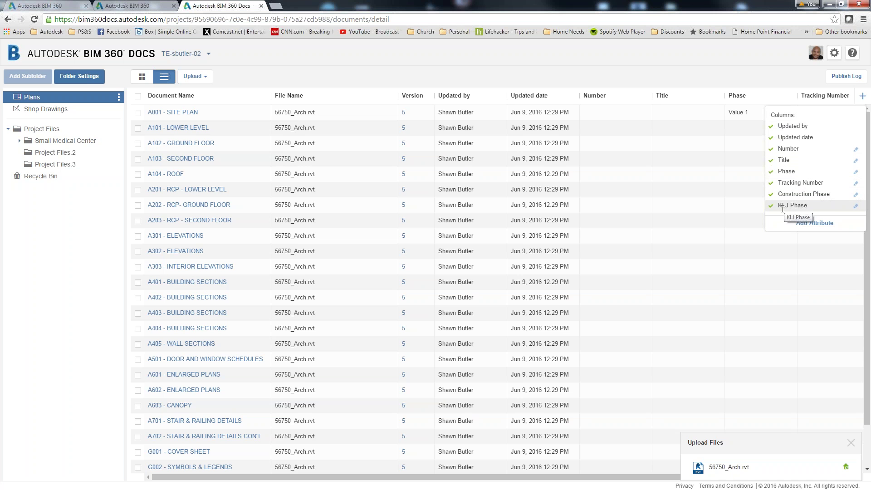
click(814, 224)
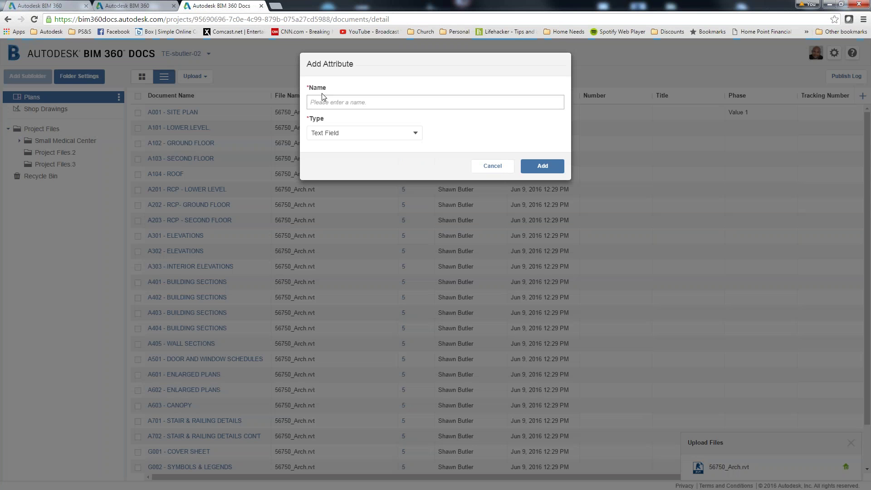
click(336, 105)
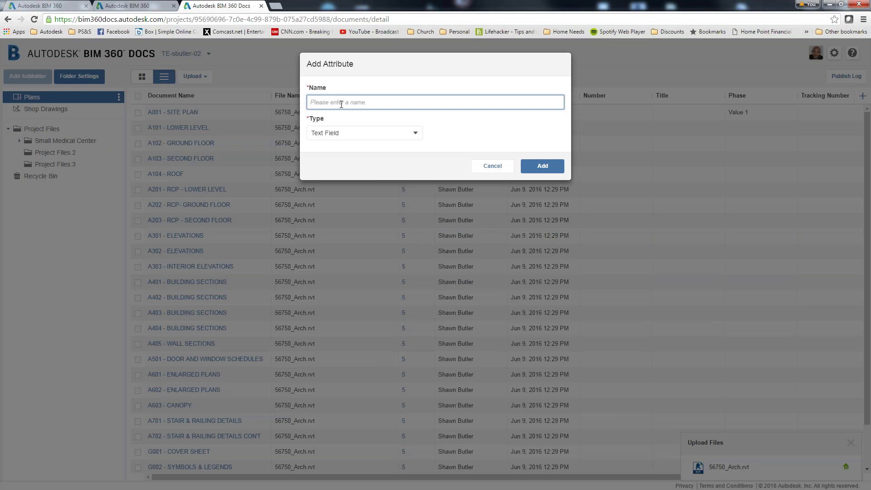
text(D)
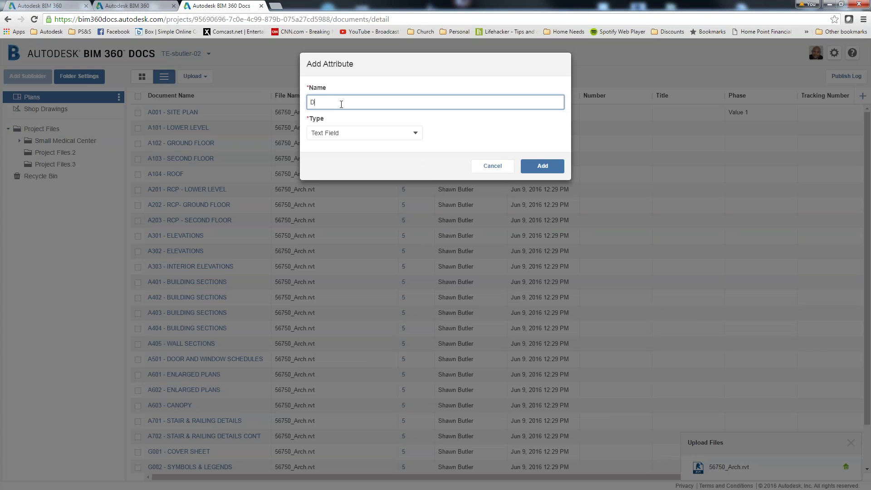
text(rawn By)
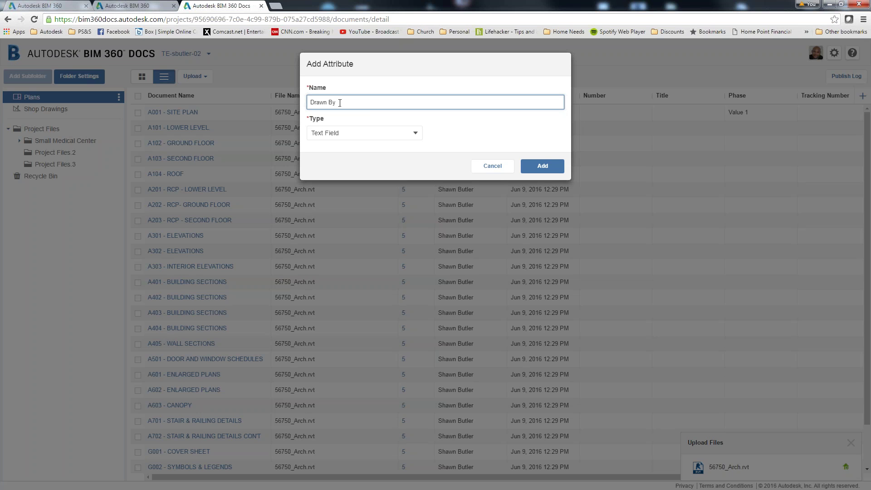
click(398, 133)
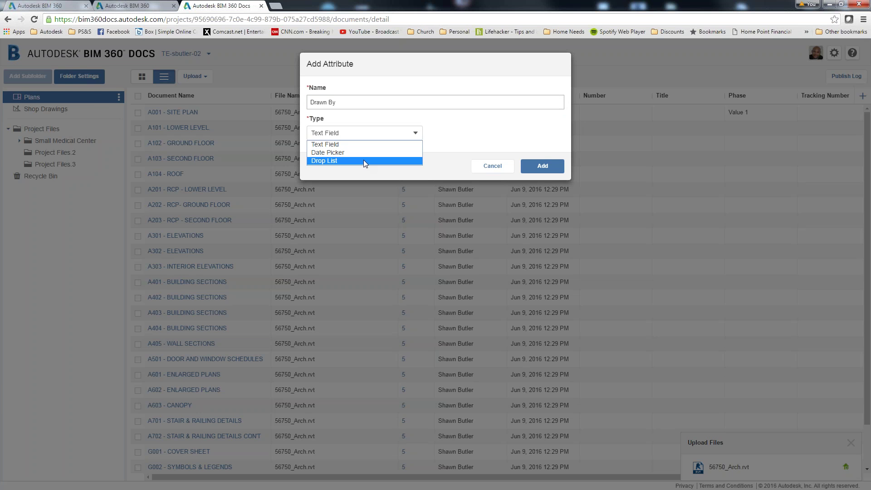
click(370, 138)
double_click(379, 84)
click(377, 83)
click(536, 168)
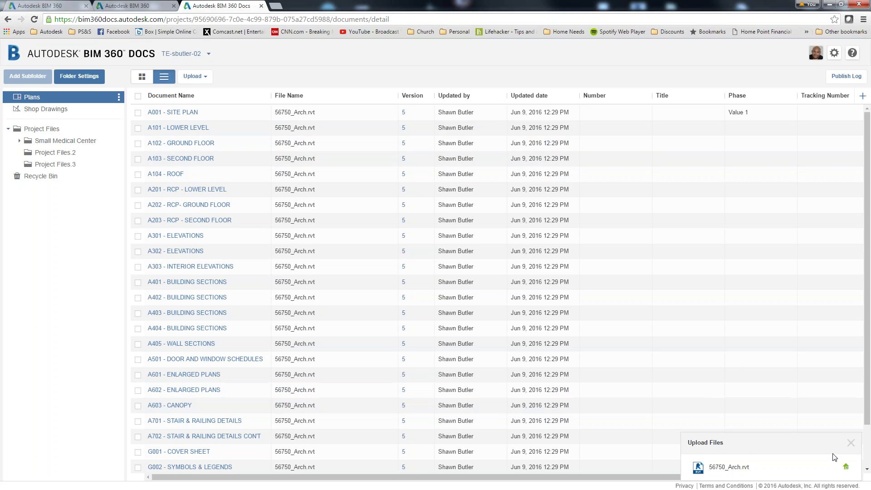
Dismiss the Upload Files notice and bring the Drawn By column into view.
click(851, 444)
drag(686, 476, 844, 474)
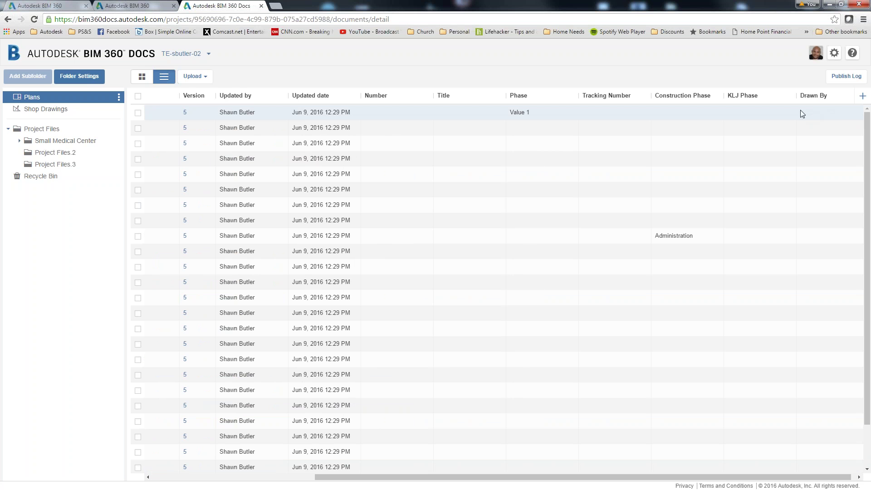
Check the Phase choices for A001 - SITE PLAN and set its Tracking Number to 10001.
click(574, 113)
click(571, 112)
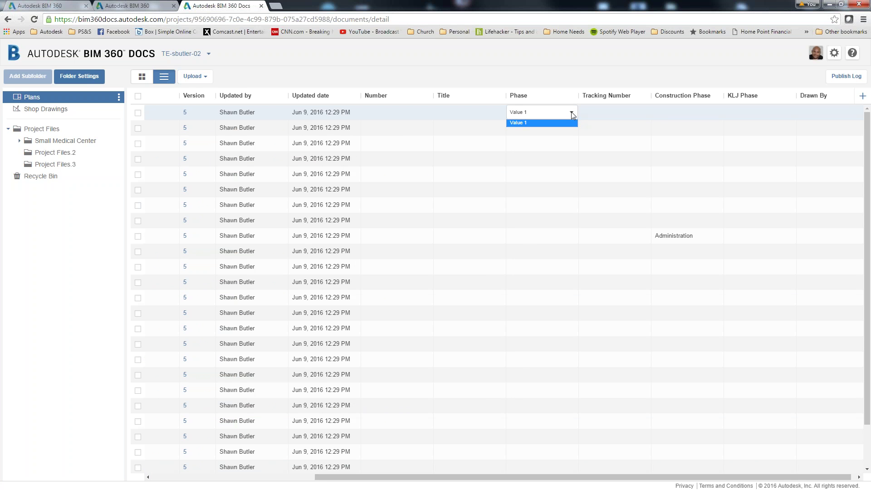
click(571, 112)
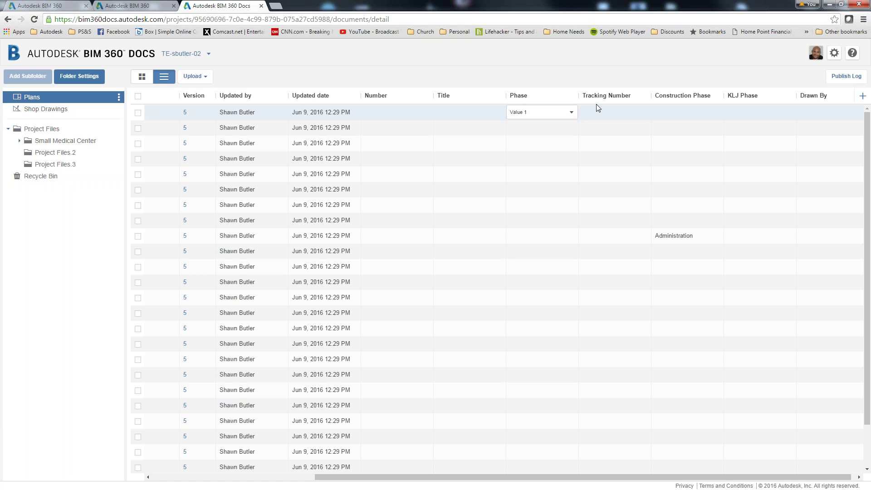
click(648, 113)
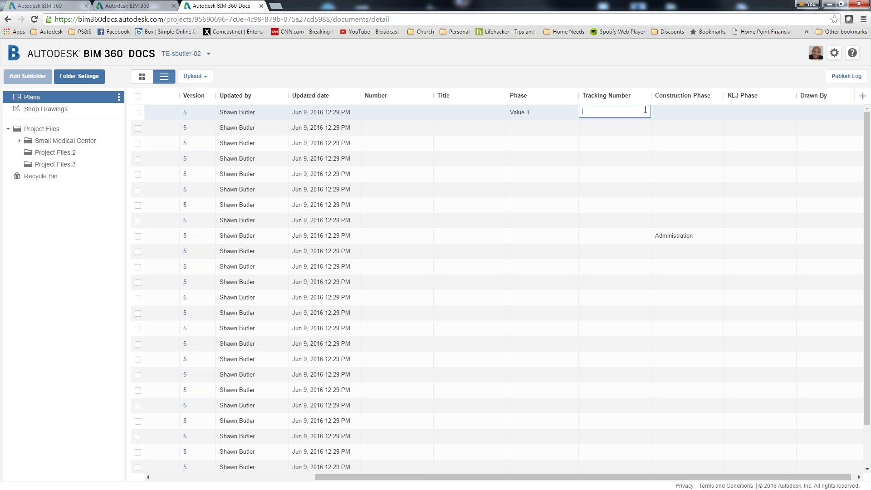
text(10001)
click(632, 84)
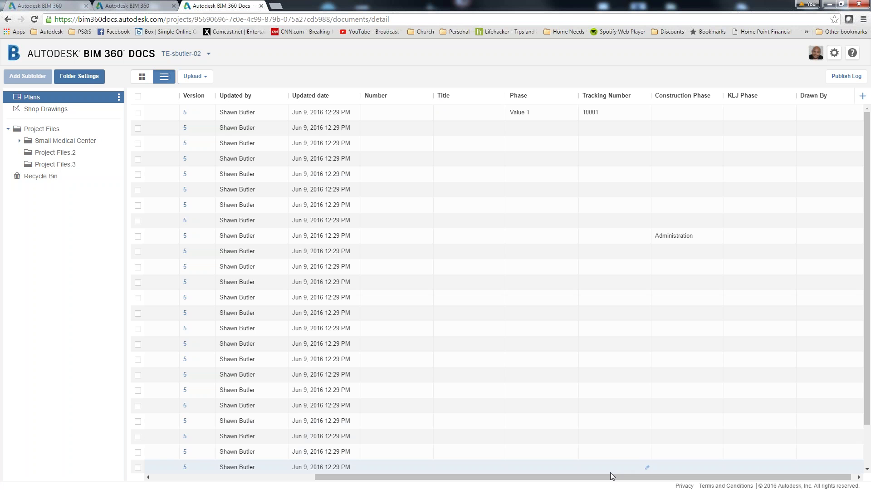
drag(613, 480, 451, 480)
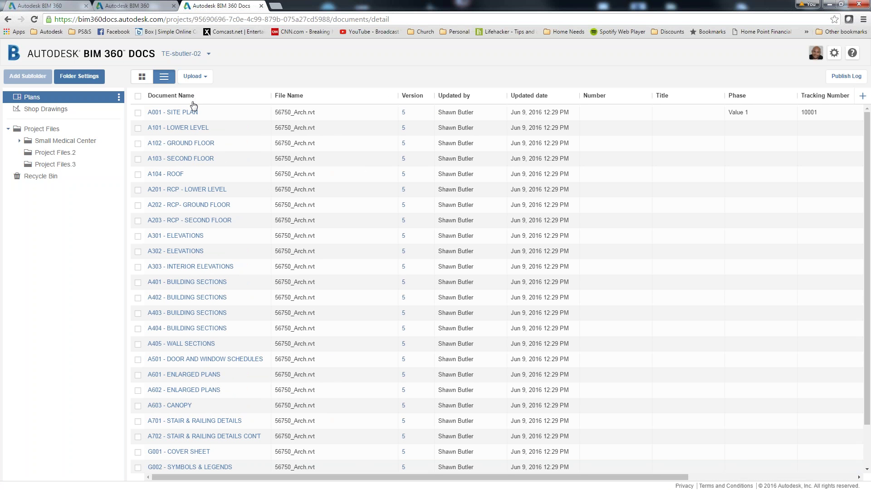
Open the Shop Drawings folder and sort its documents by Document Name in ascending order.
click(41, 110)
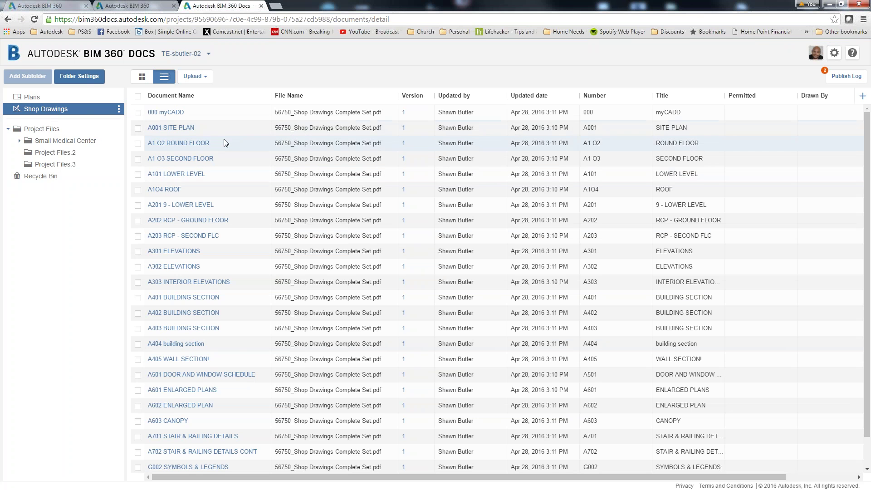
scroll(224, 139, down, 1)
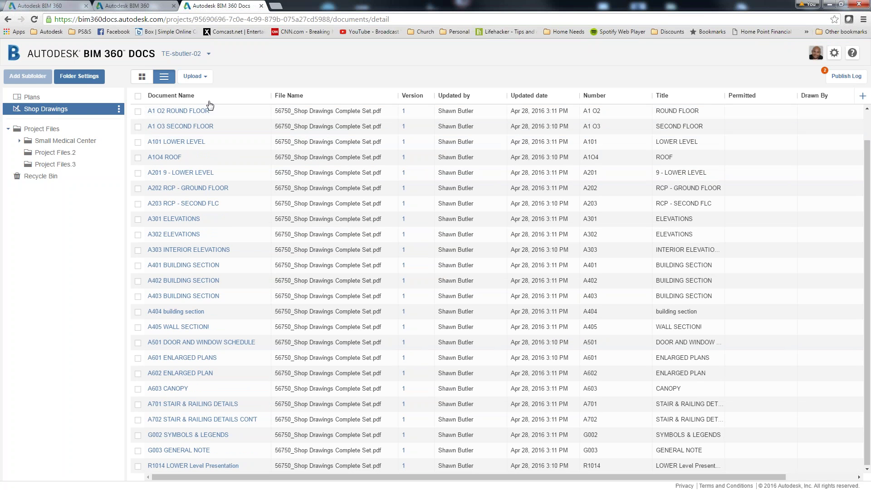
click(177, 95)
scroll(200, 119, up, 1)
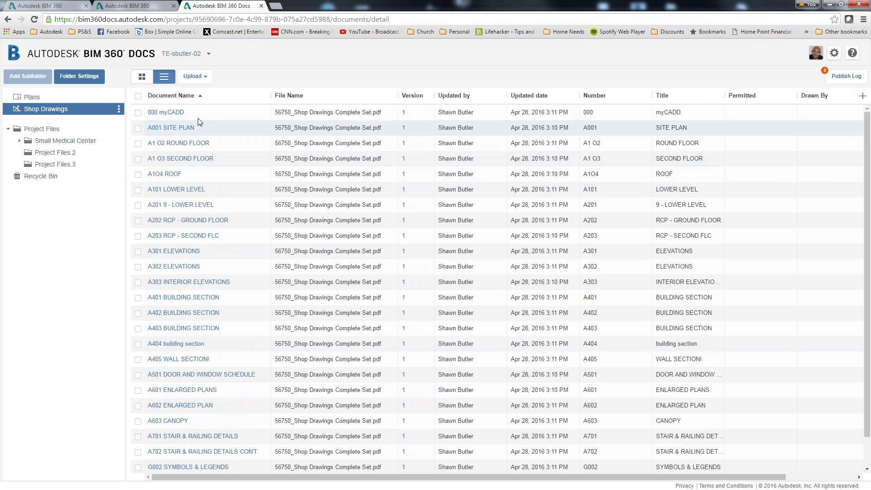
scroll(197, 159, down, 1)
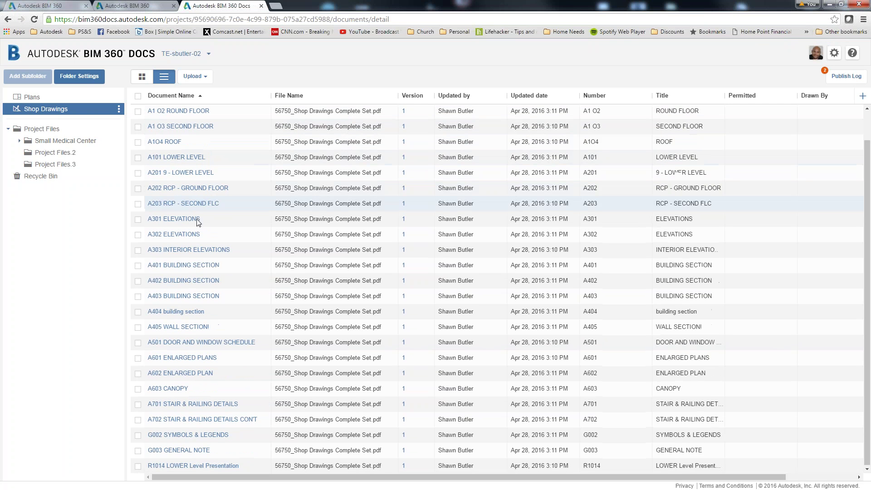
scroll(200, 399, up, 1)
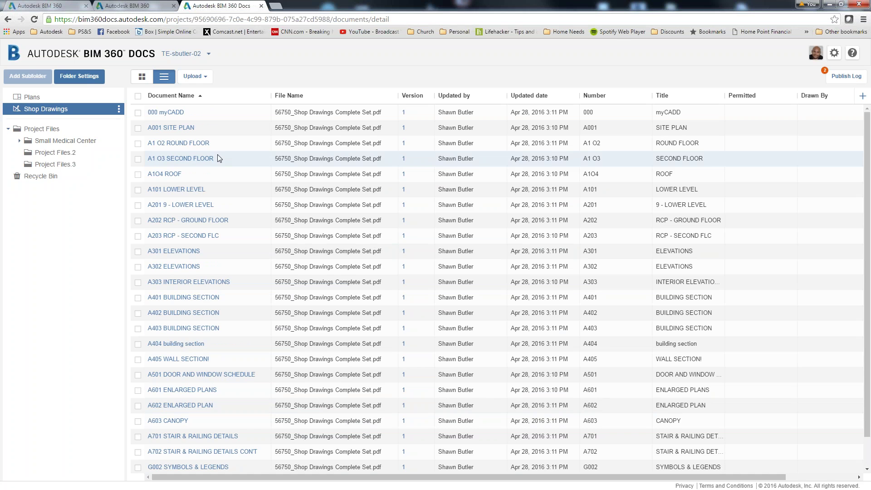
Open the A001 SITE PLAN shop drawing and examine the building area up close.
click(174, 129)
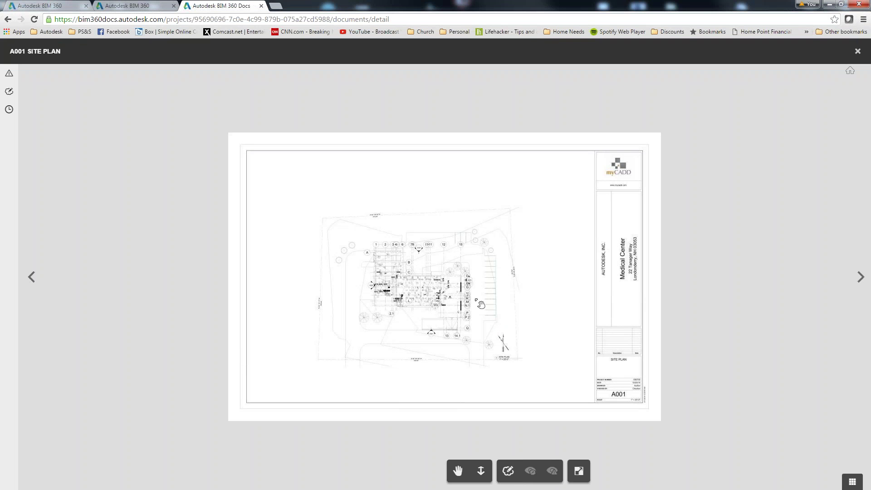
scroll(480, 304, up, 5)
scroll(481, 305, up, 5)
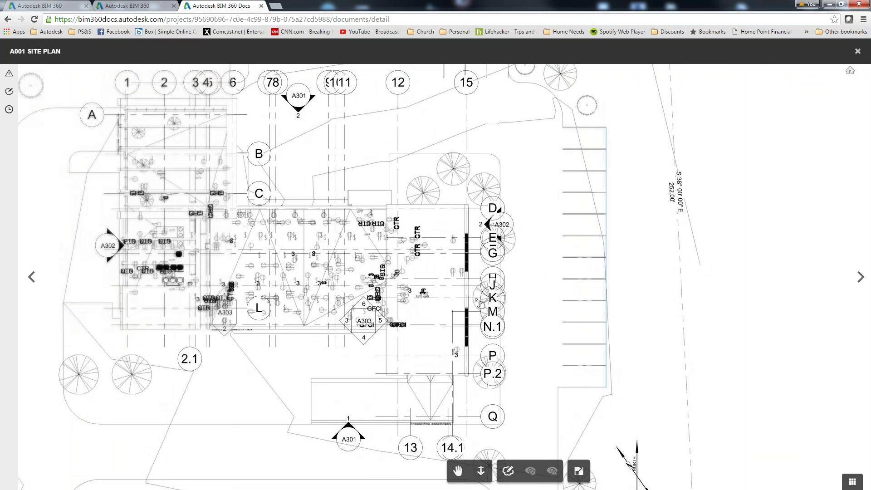
scroll(480, 305, up, 3)
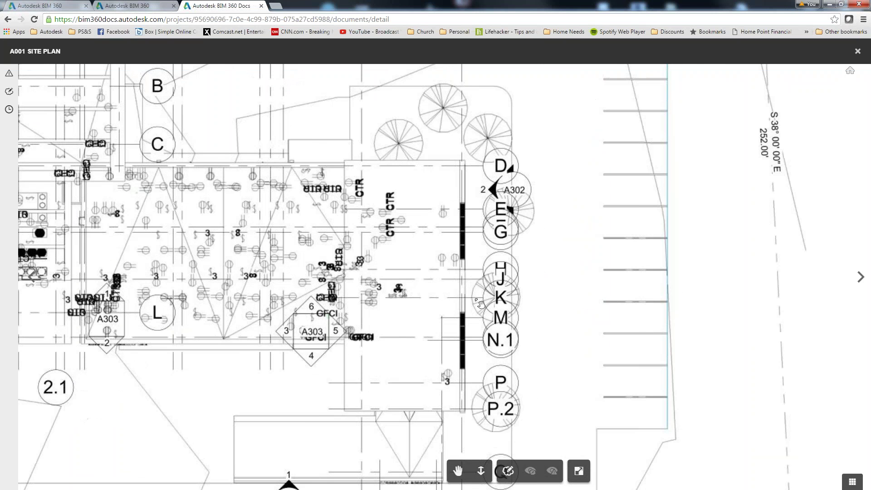
scroll(481, 304, up, 2)
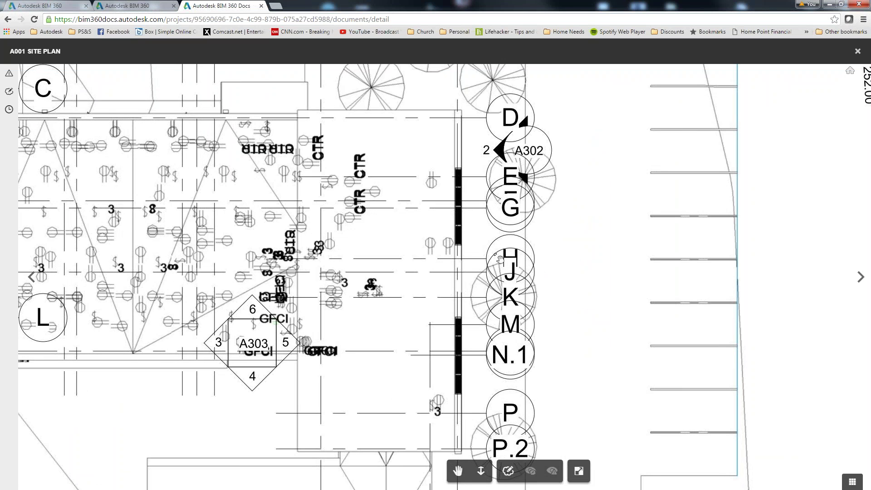
scroll(499, 259, down, 4)
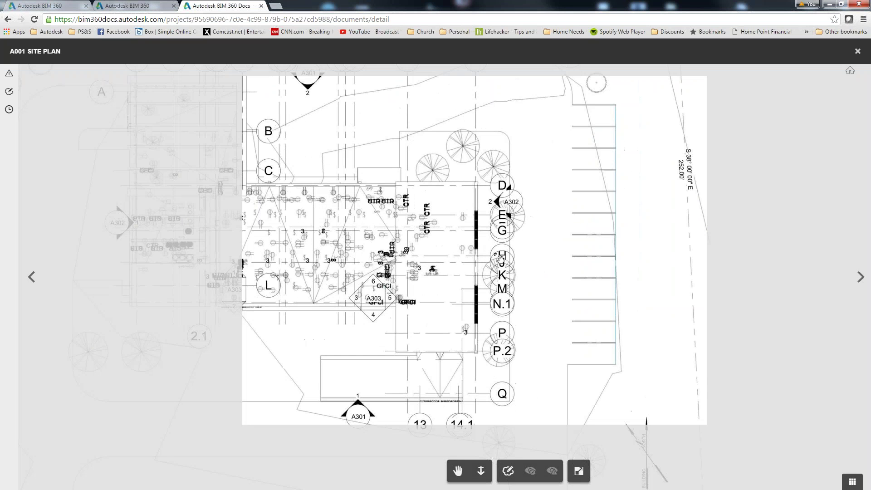
scroll(500, 259, down, 4)
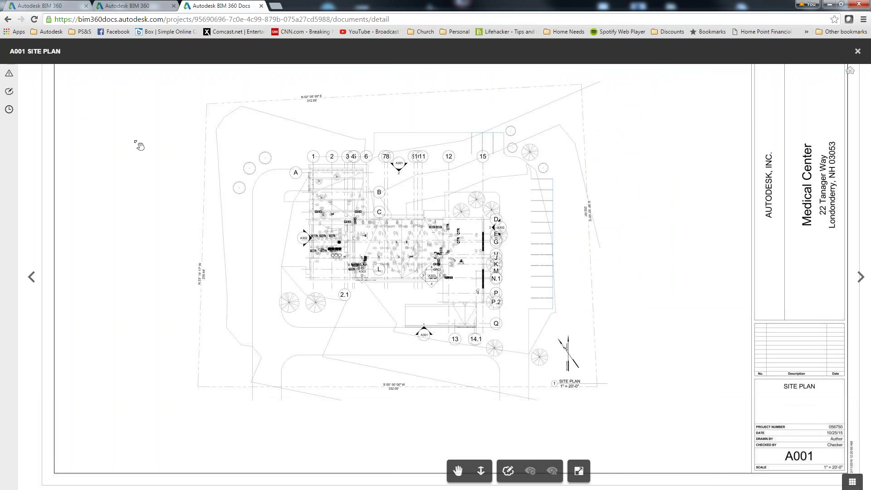
Review the issues and markups of the A001 SITE PLAN shop drawing and close the sheet.
click(9, 75)
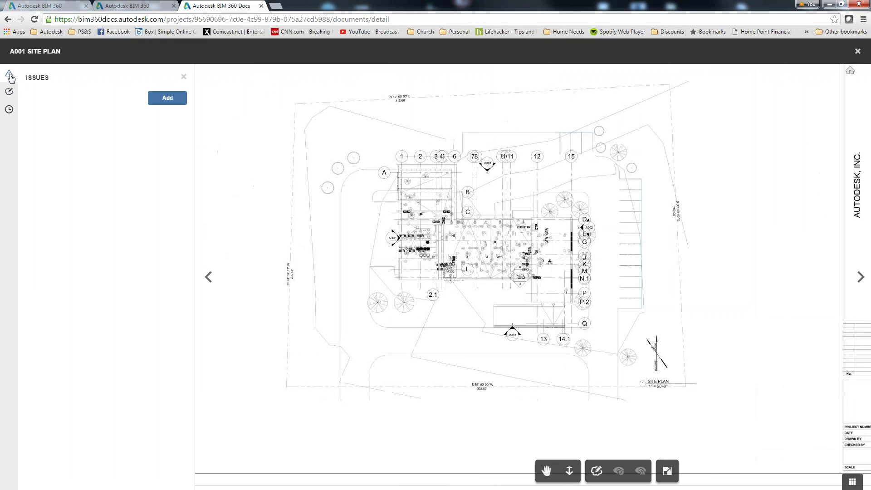
click(9, 92)
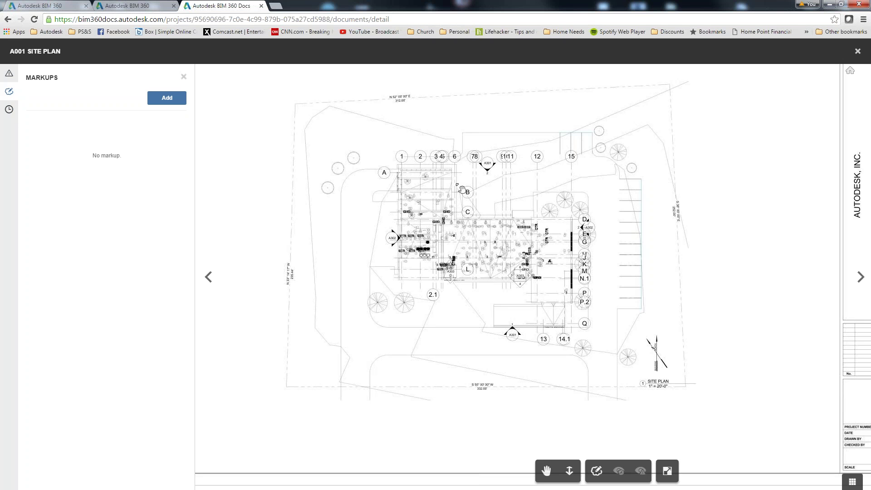
click(859, 52)
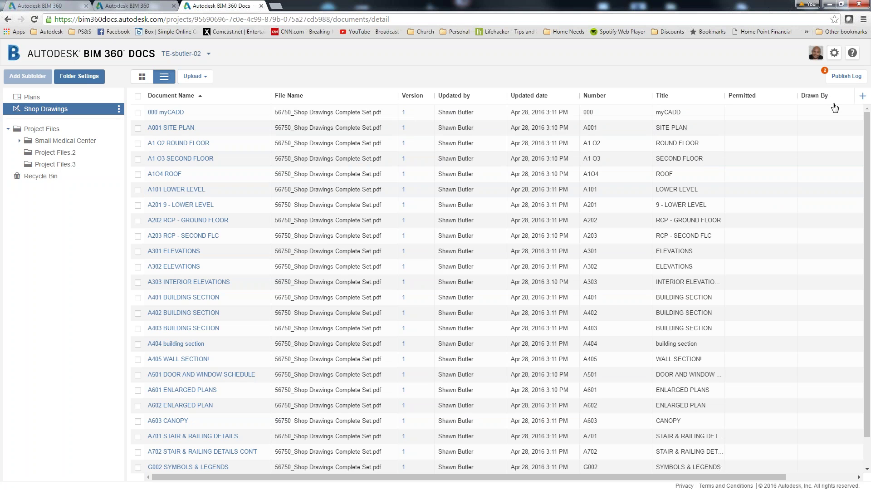
click(861, 96)
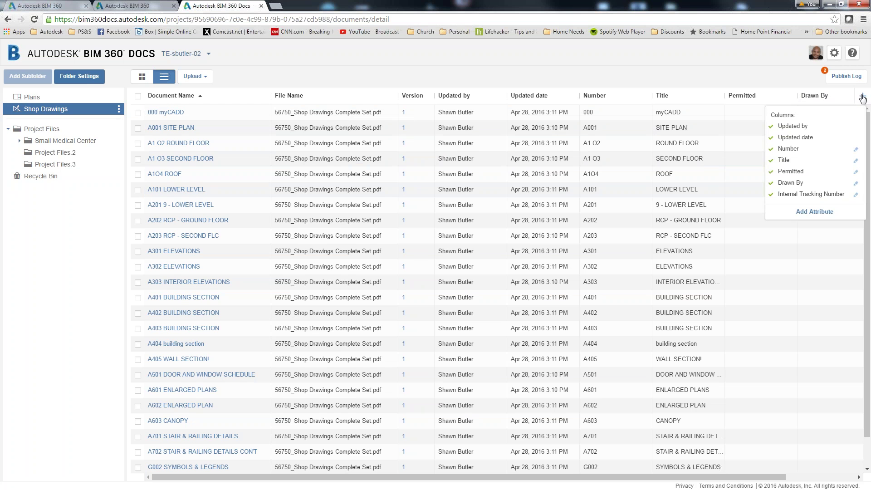
click(811, 212)
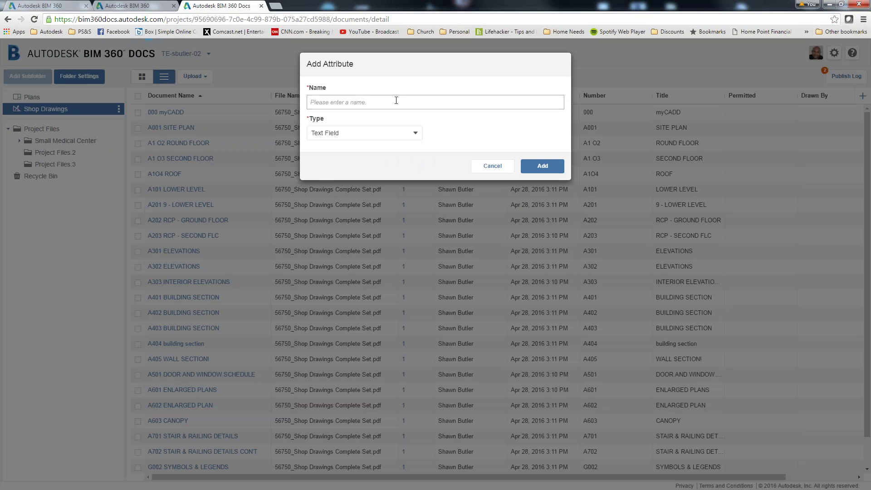
click(396, 102)
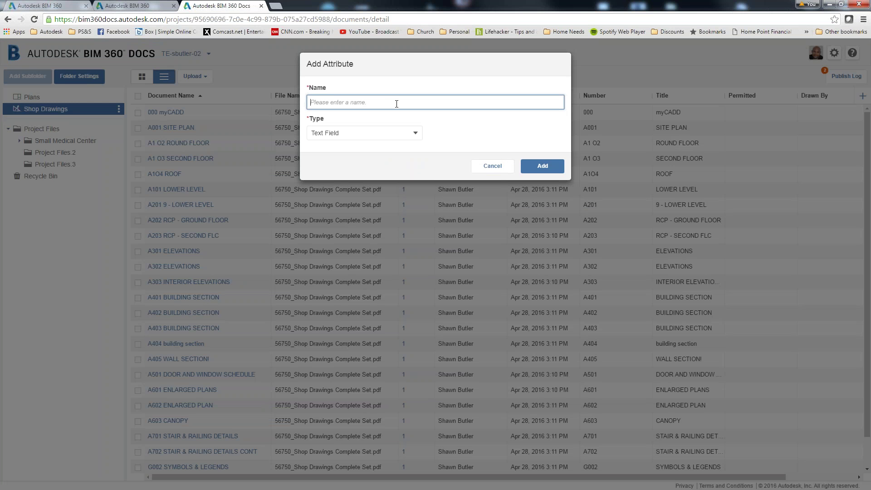
click(497, 167)
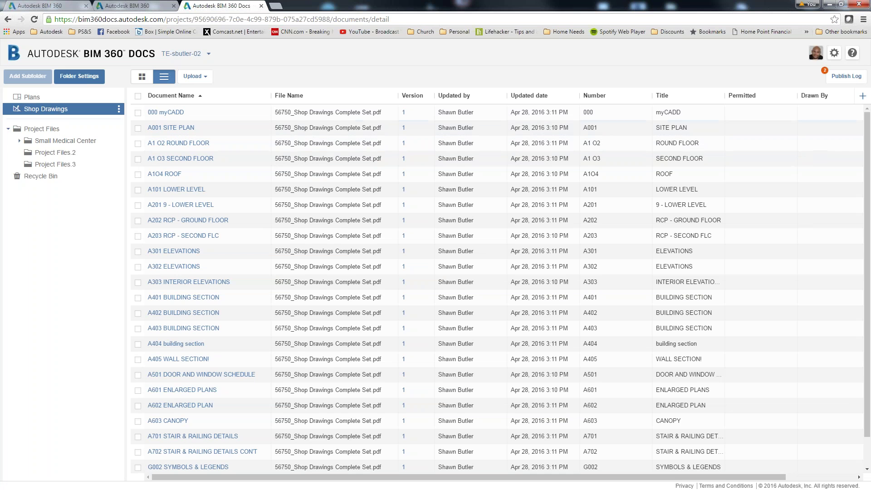
Return to the Plans folder and look over the actions available for it.
click(44, 101)
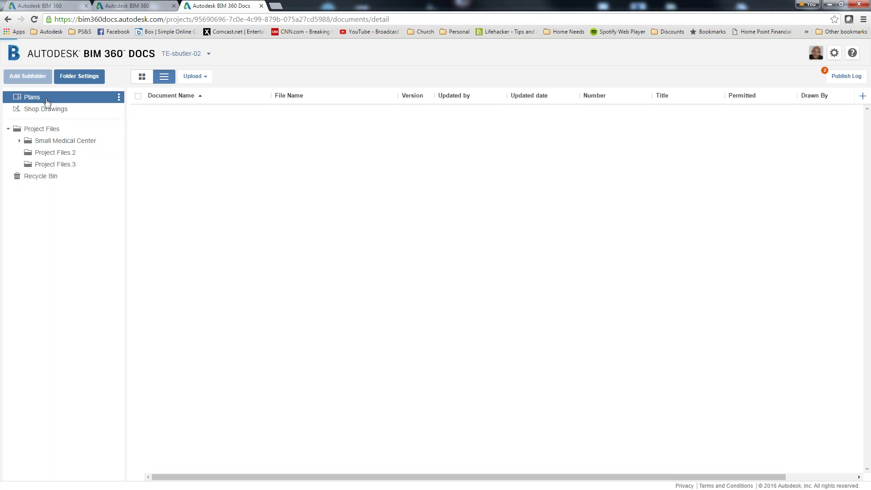
click(120, 98)
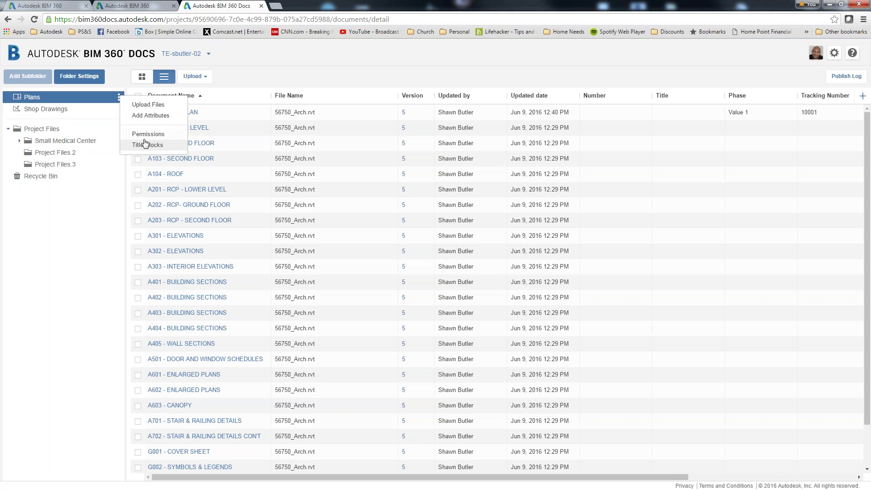
click(40, 294)
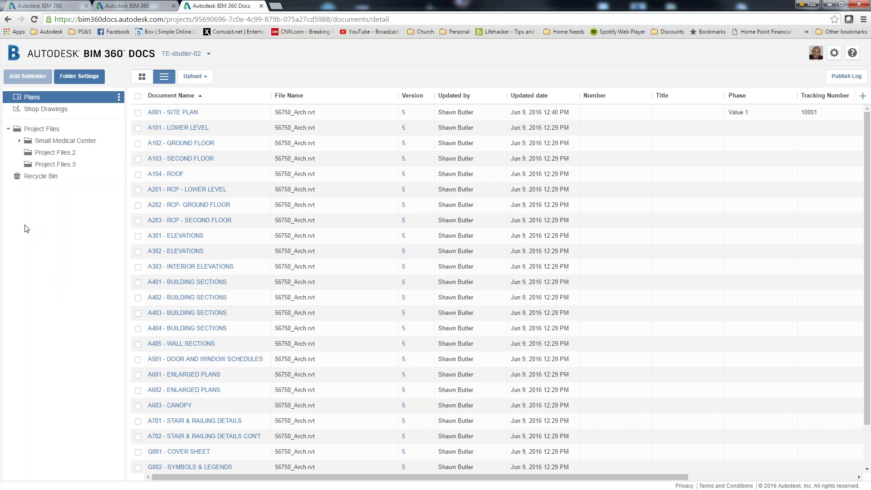
Expand Small Medical Center, Construction Documents and CADD in Project Files and open the Arch folder.
click(19, 142)
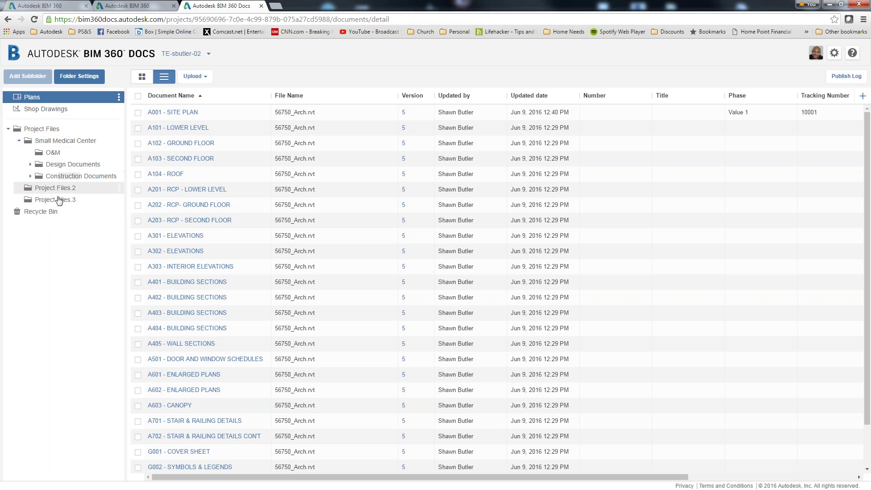
click(31, 176)
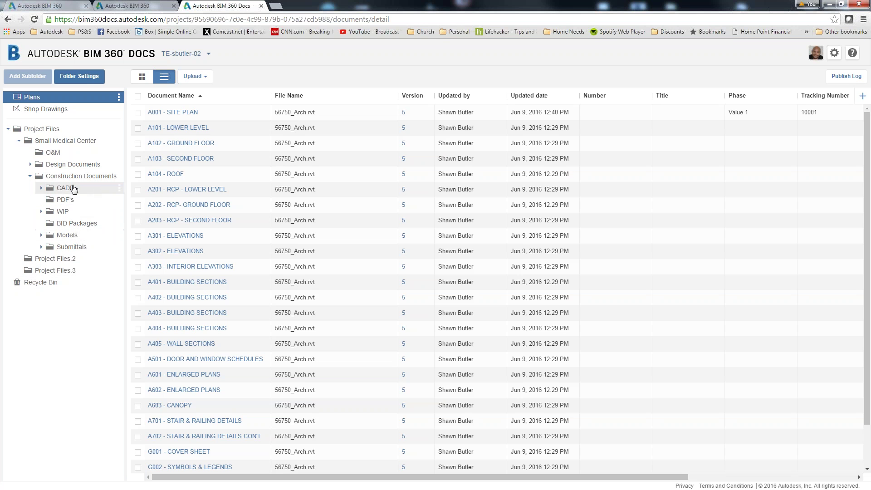
click(42, 189)
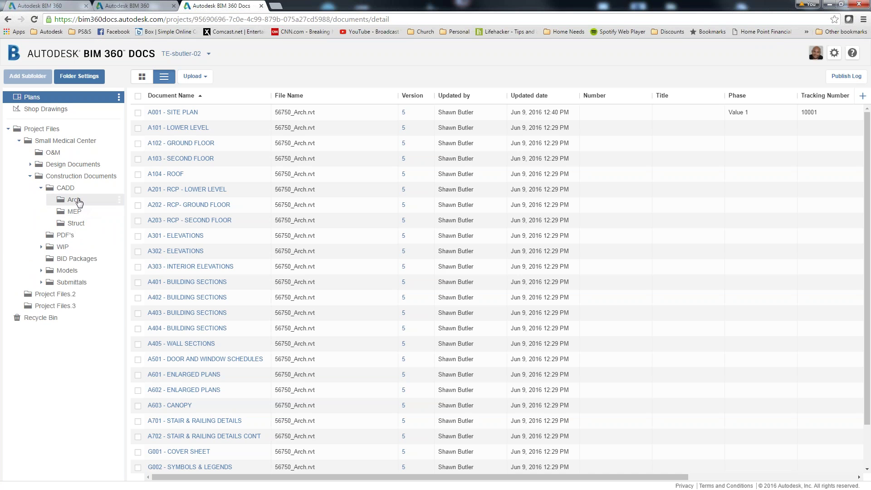
click(80, 201)
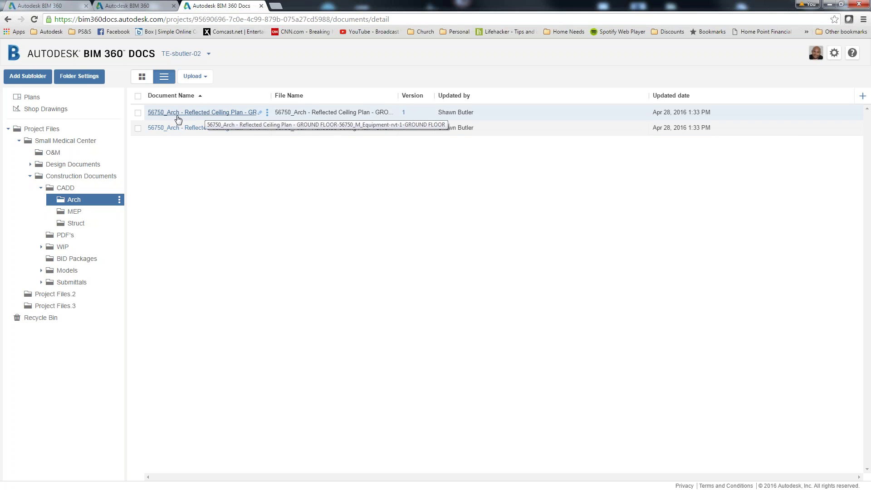
Open the GROUND FLOOR-56750_M_Equipment-rvt-1 reflected ceiling plan and inspect the object properties of two return air terminals near its centre.
click(194, 113)
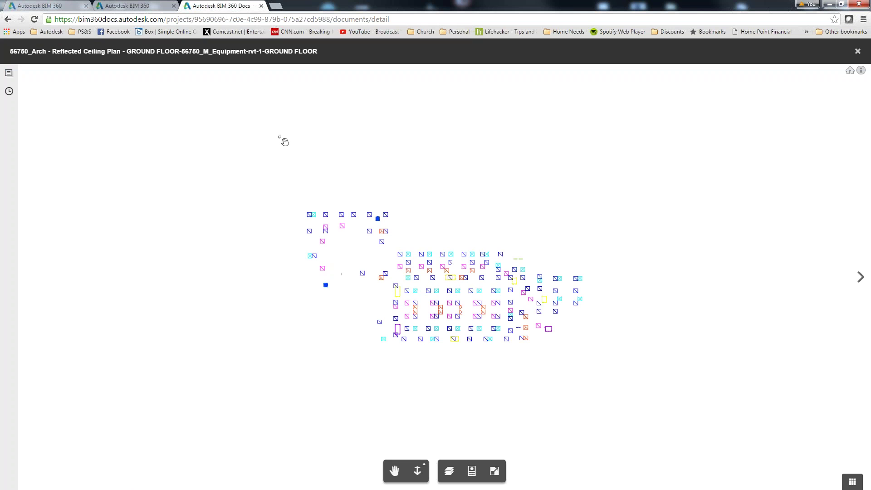
scroll(476, 331, up, 2)
scroll(476, 332, up, 5)
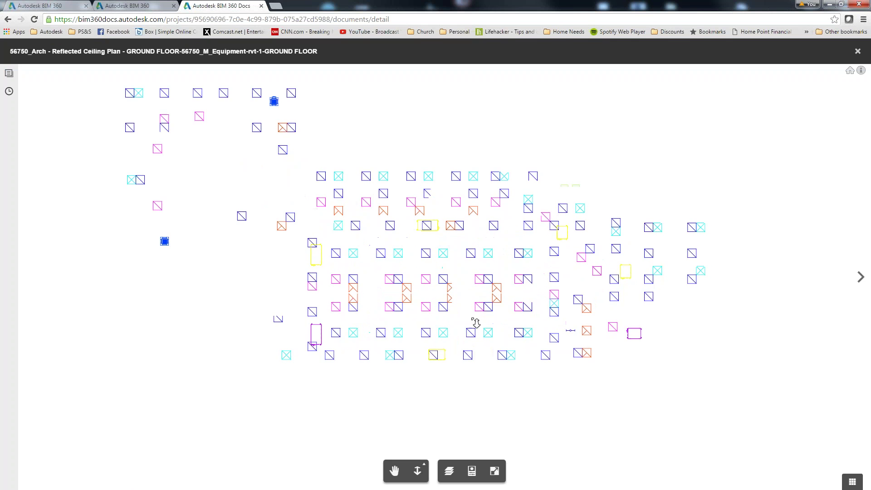
click(488, 300)
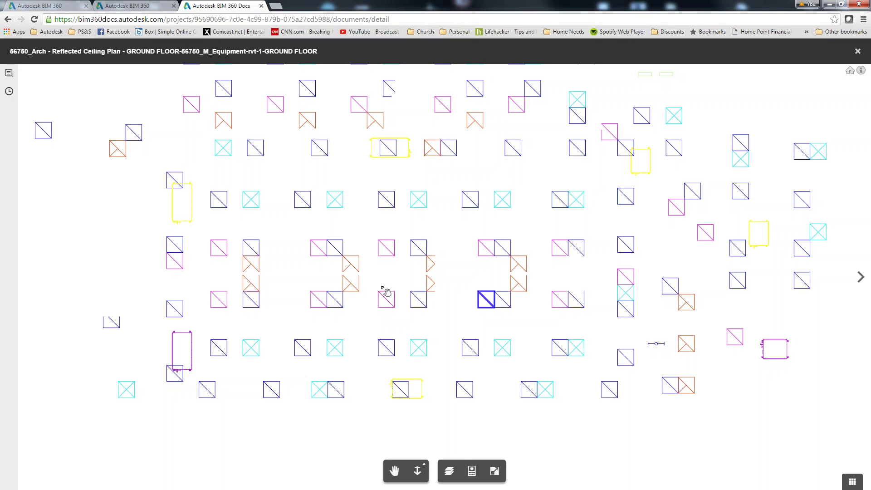
click(472, 471)
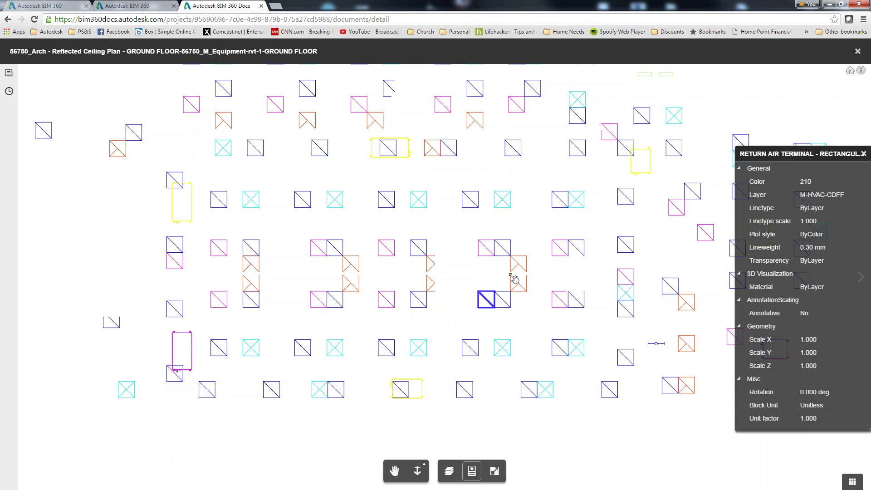
click(488, 249)
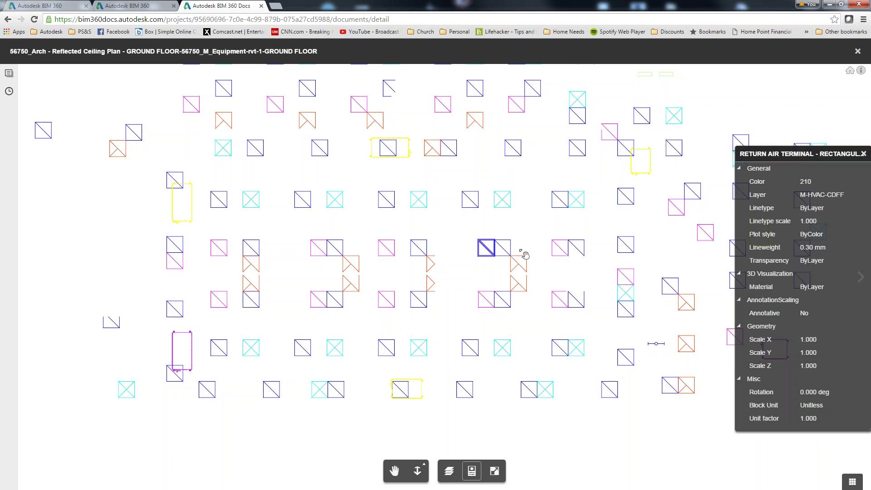
Look over the wider reflected ceiling plan and close the drawing to return to the Arch folder.
scroll(608, 390, down, 1)
scroll(554, 363, down, 5)
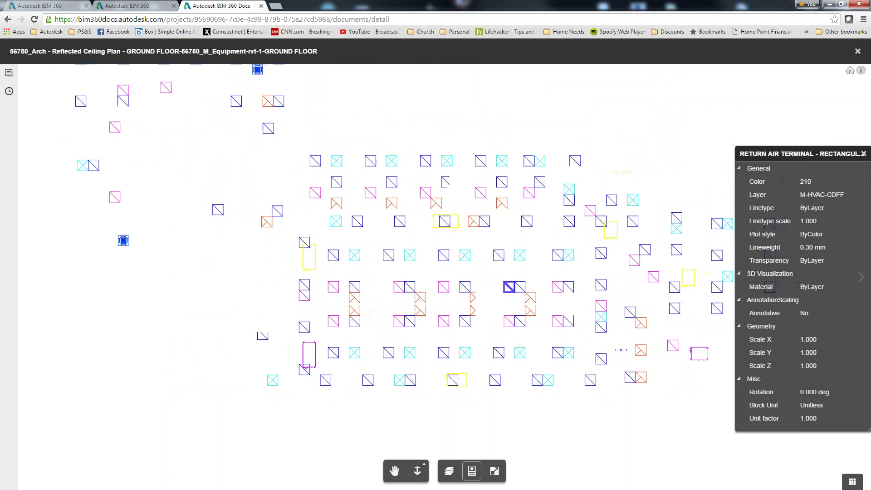
click(858, 50)
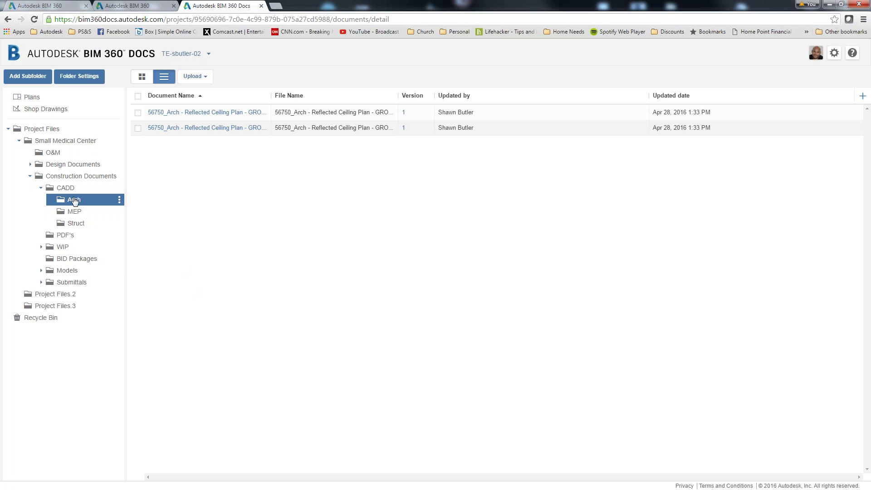
Expand the Models and Submittals folders under Construction Documents and open the Arch submittals folder.
click(41, 271)
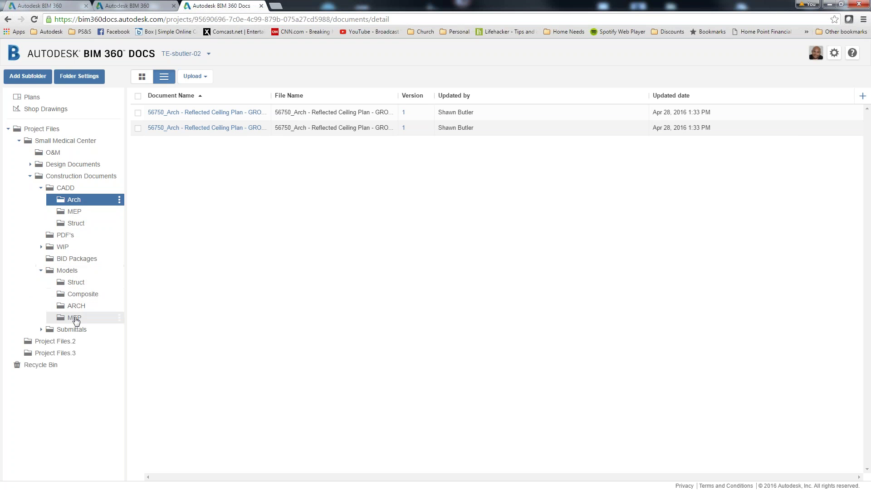
click(40, 330)
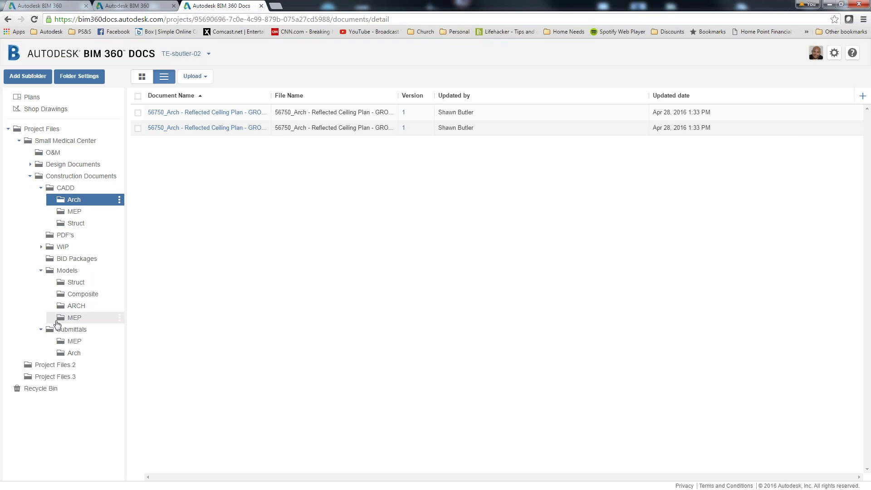
click(74, 355)
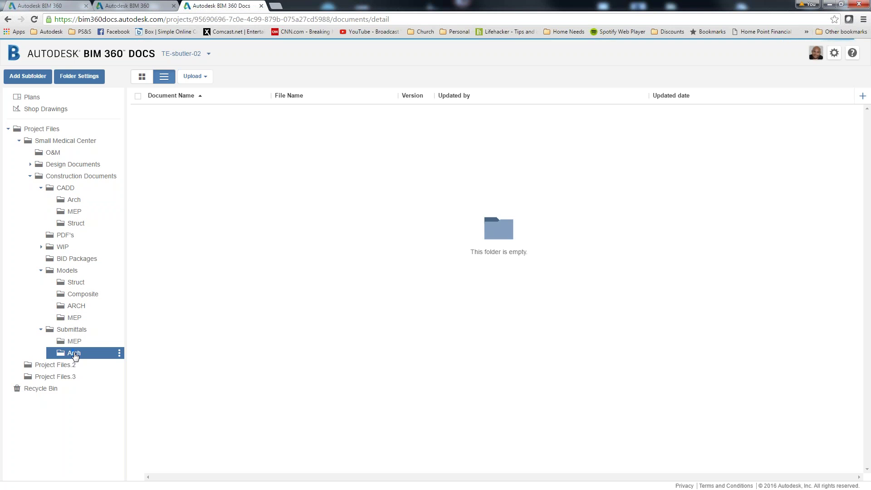
Open the MEP submittals folder, view the pefy-p15nmsu_submittal document and close it.
click(71, 345)
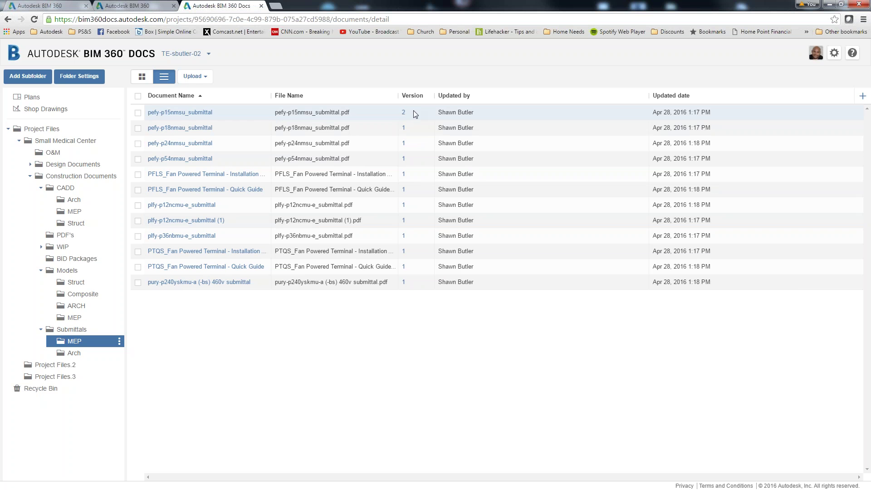
click(177, 113)
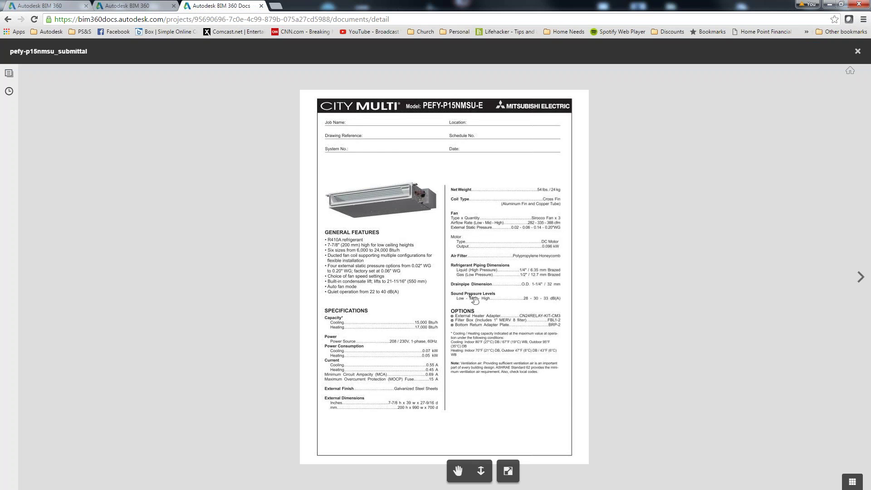
click(858, 51)
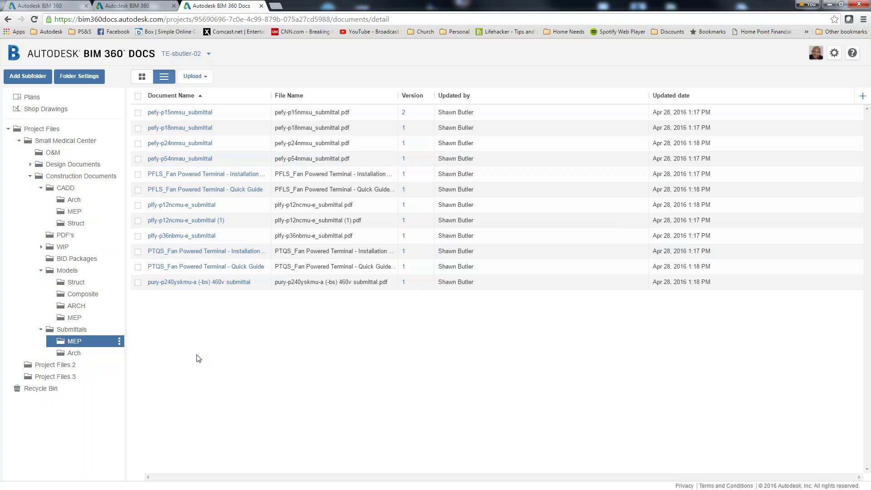
In the Plans folder settings, add the last project member suggested for "a" with the Publish permission level.
click(30, 97)
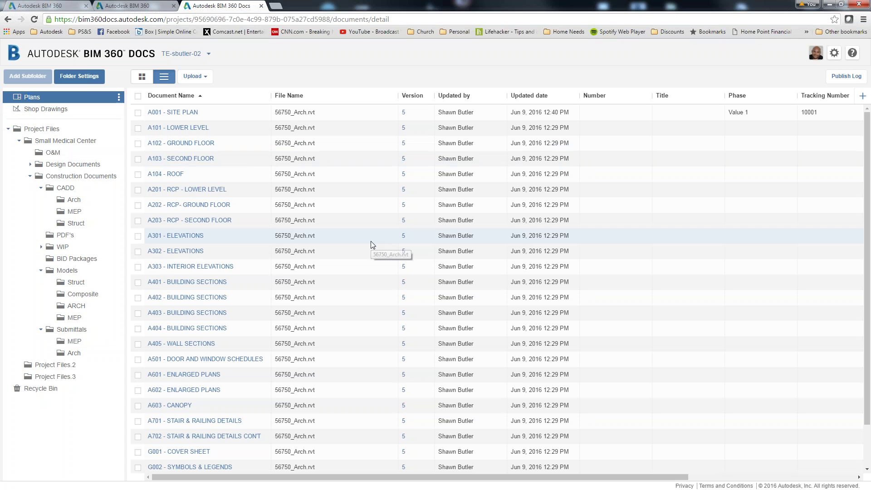
click(80, 76)
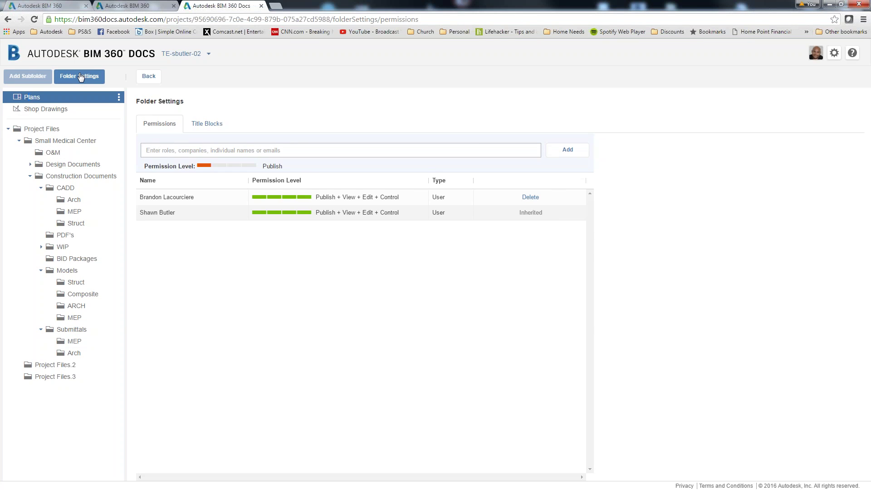
click(174, 152)
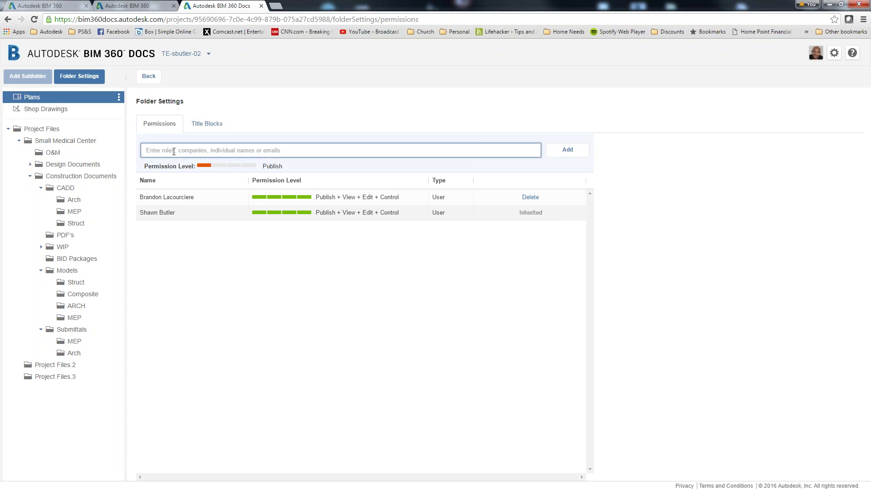
text(a)
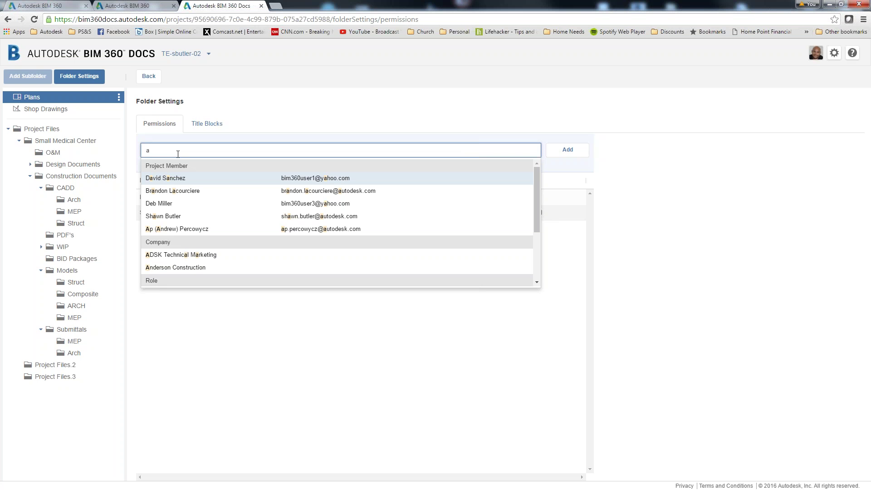
click(176, 229)
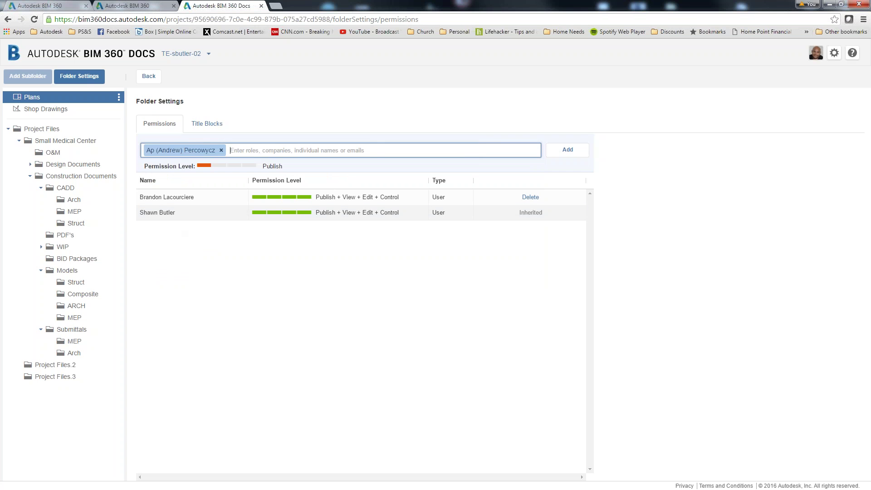
click(570, 153)
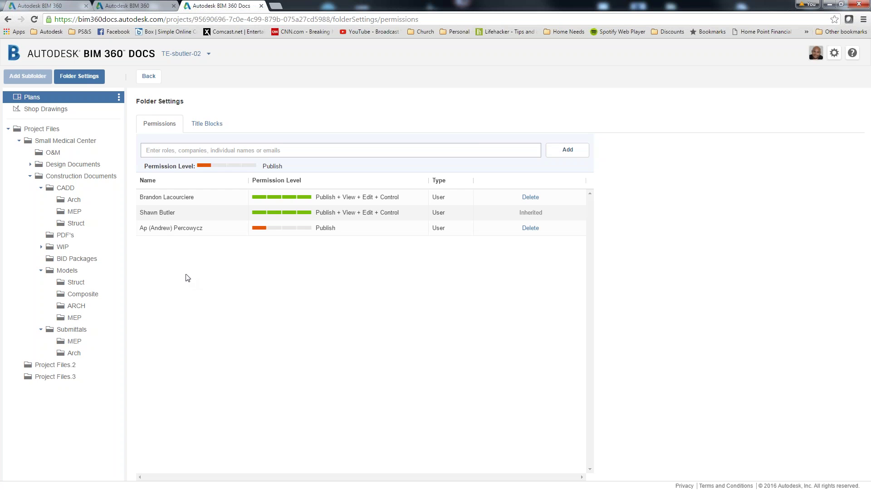
Try the different permission levels for the newly added member and set it to Publish + View + Edit + Control.
click(274, 212)
click(292, 229)
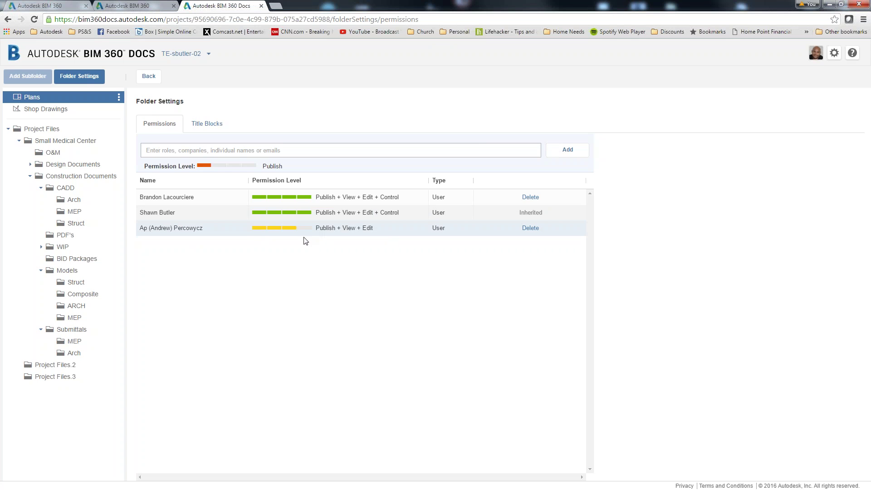
click(258, 228)
click(275, 228)
click(304, 228)
click(294, 228)
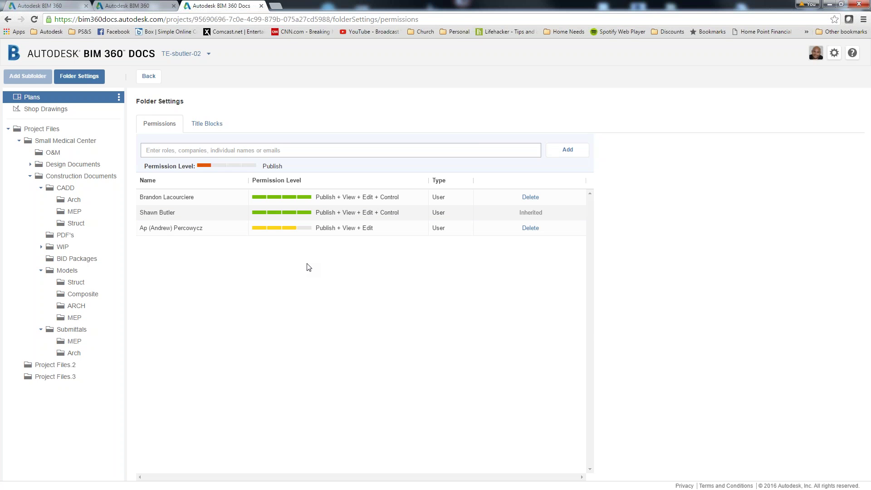
click(300, 227)
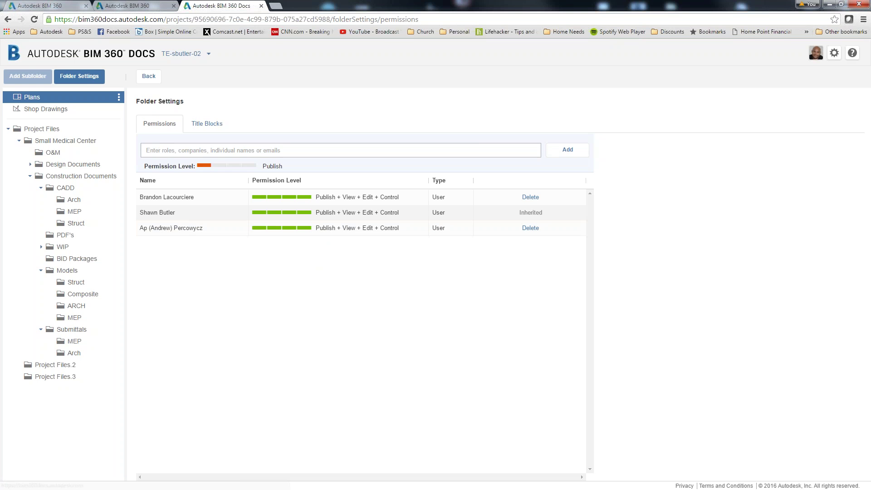
Select the Anderson Construction company as a permission recipient for the Plans folder and remove it without adding it.
click(184, 151)
text(a)
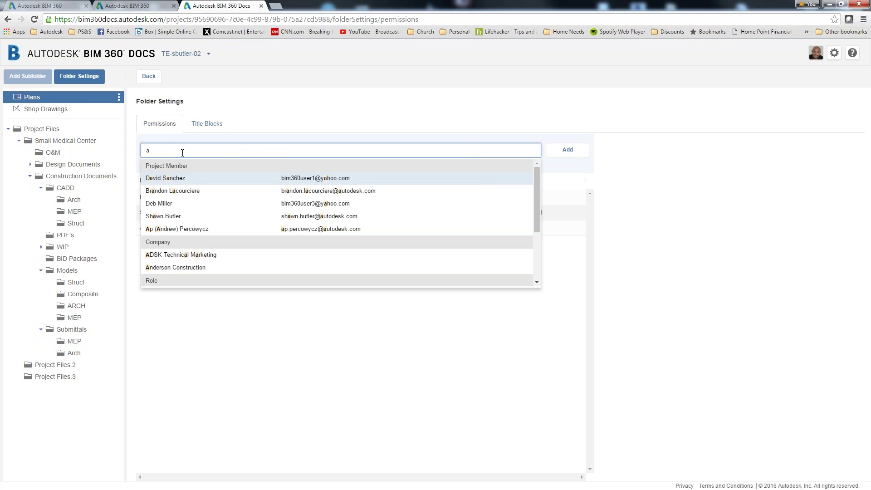
click(184, 268)
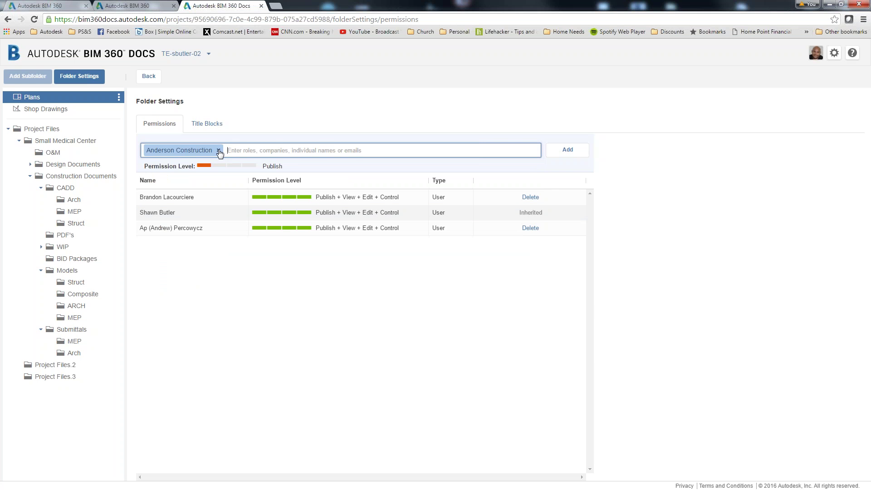
click(219, 152)
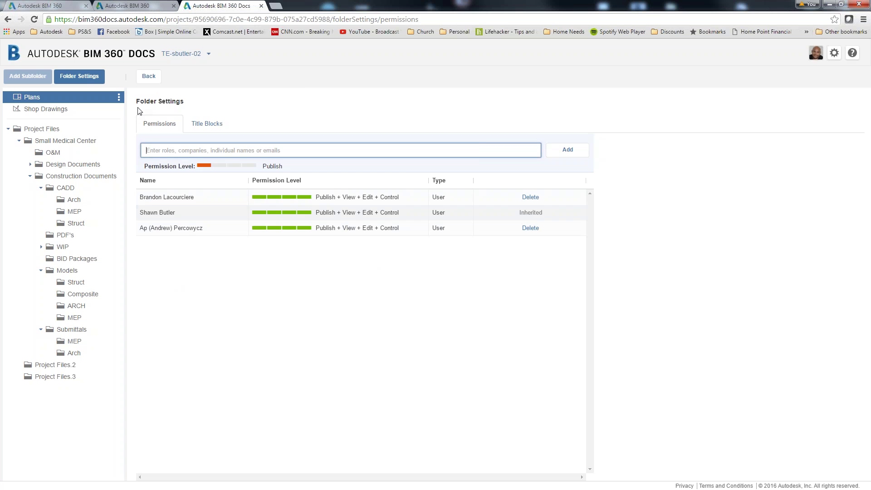
Leave the folder permissions and open the title block settings of the Plans folder.
click(147, 79)
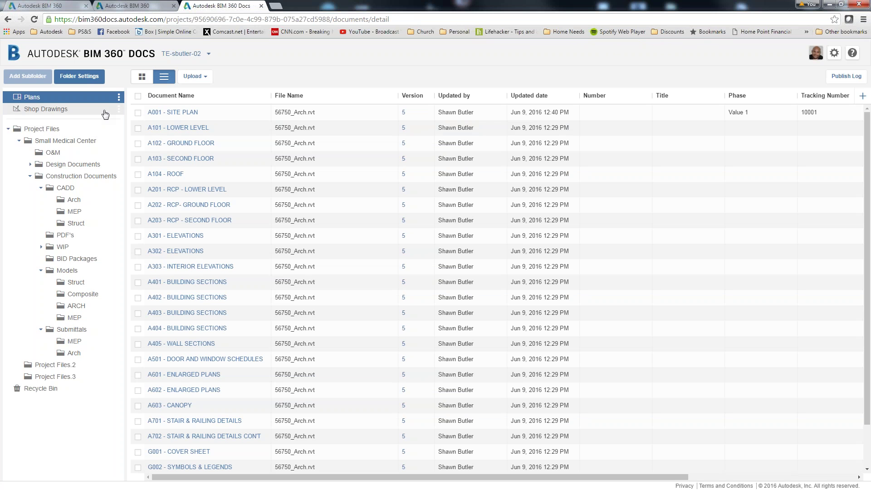
click(119, 97)
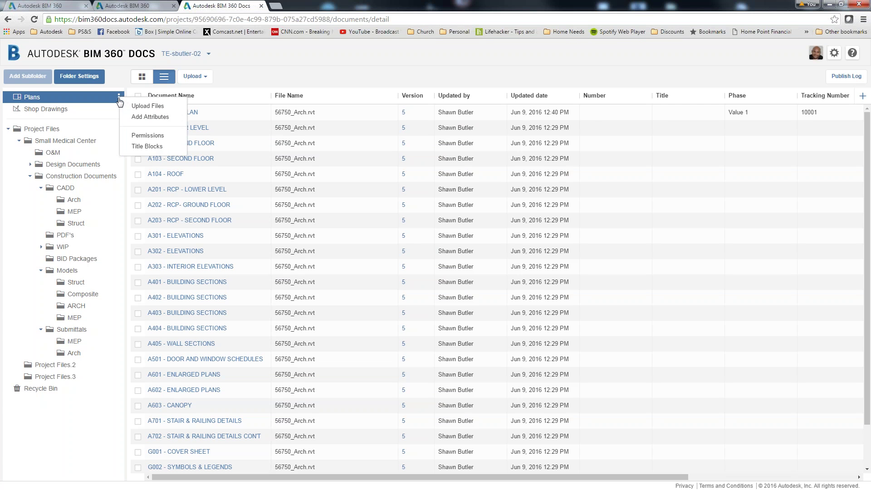
click(152, 150)
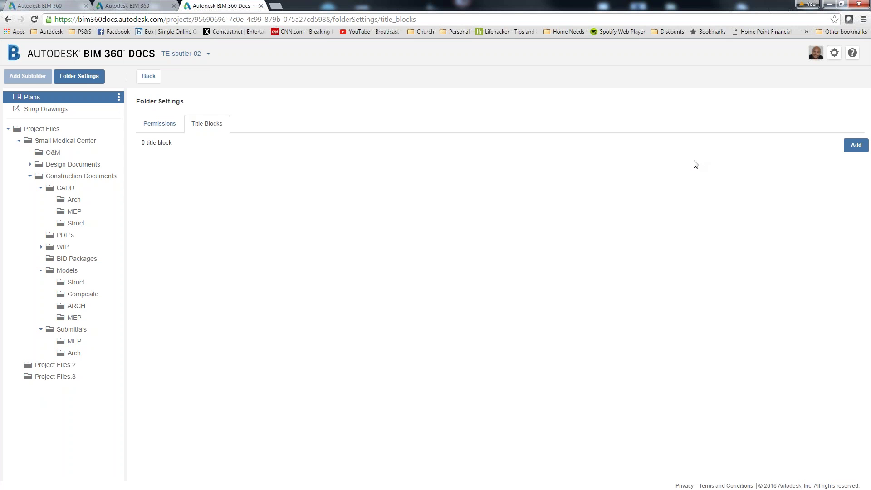
Start defining a title block named Training with a sheet size of 24x36.
click(857, 145)
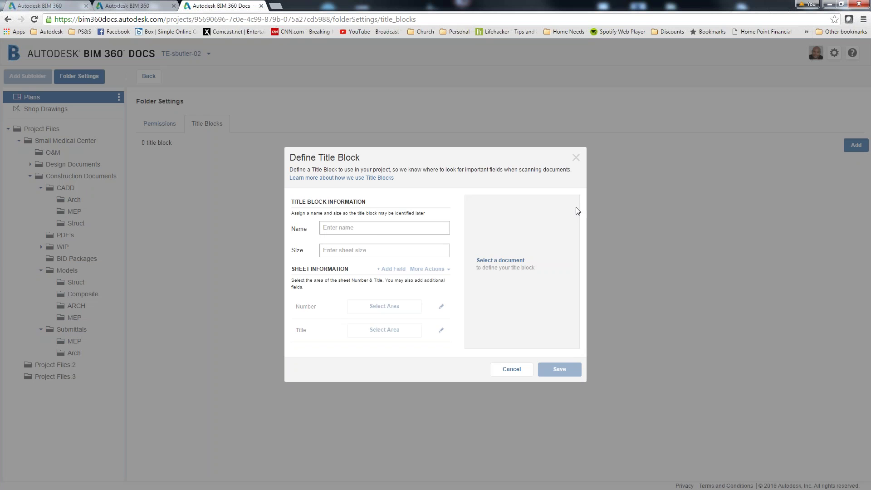
click(375, 229)
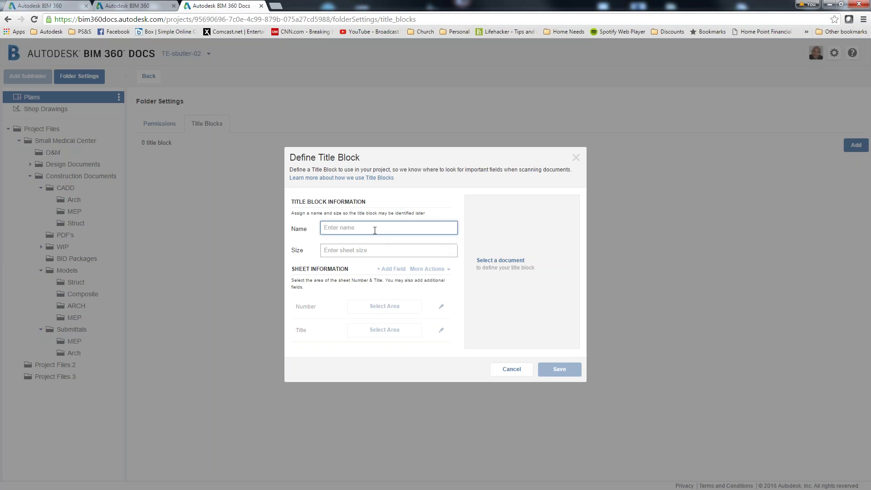
text(Training)
click(366, 251)
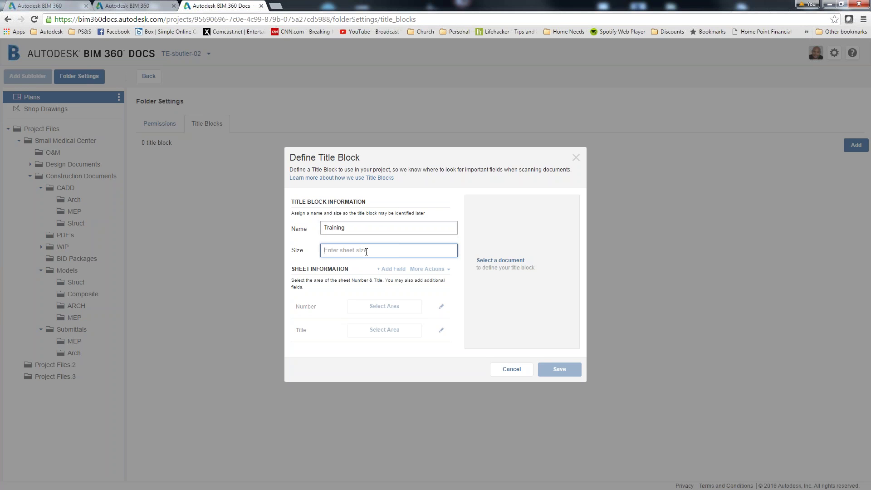
text(24)
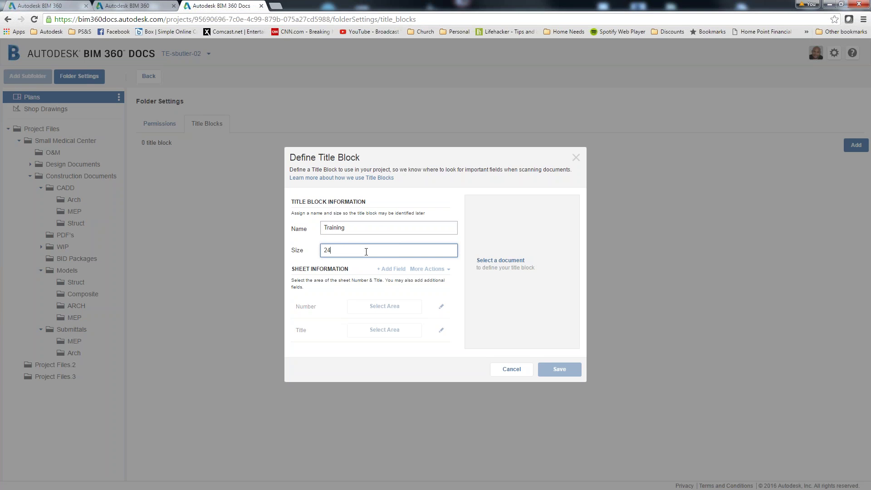
text(x36)
click(453, 196)
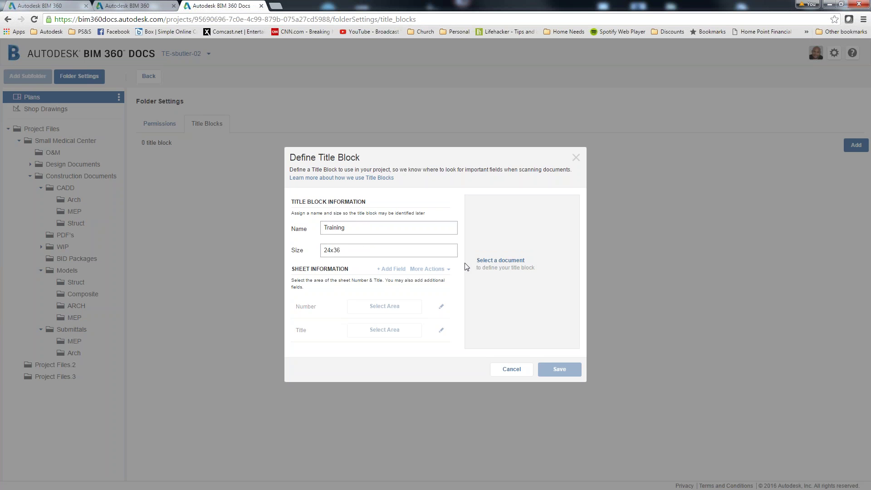
Try to select a document from Plans for the title block, then cancel the selection and discard the definition.
click(500, 260)
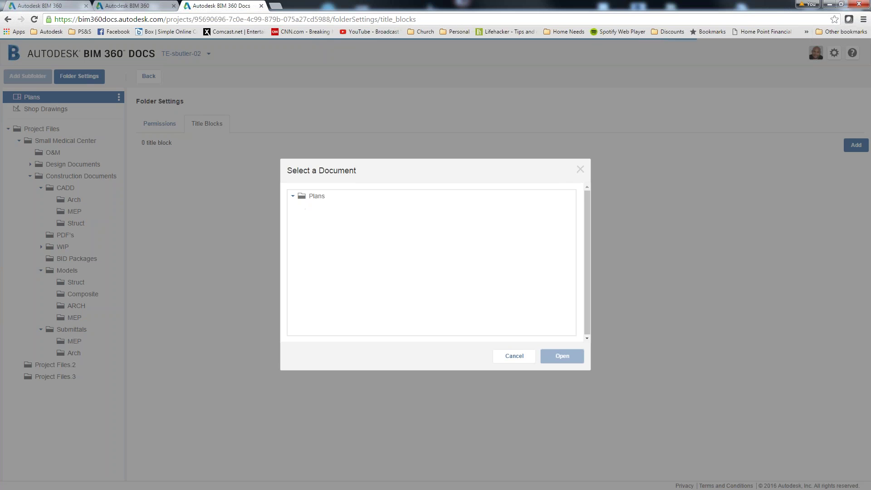
click(294, 196)
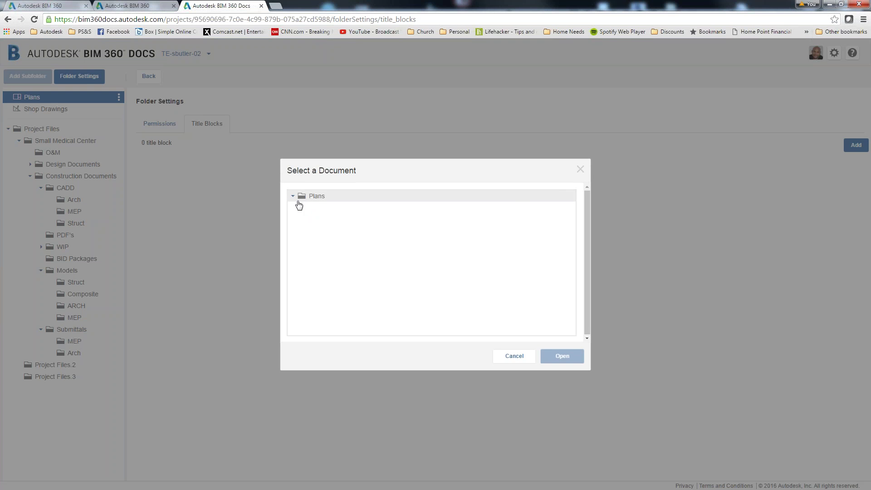
click(301, 199)
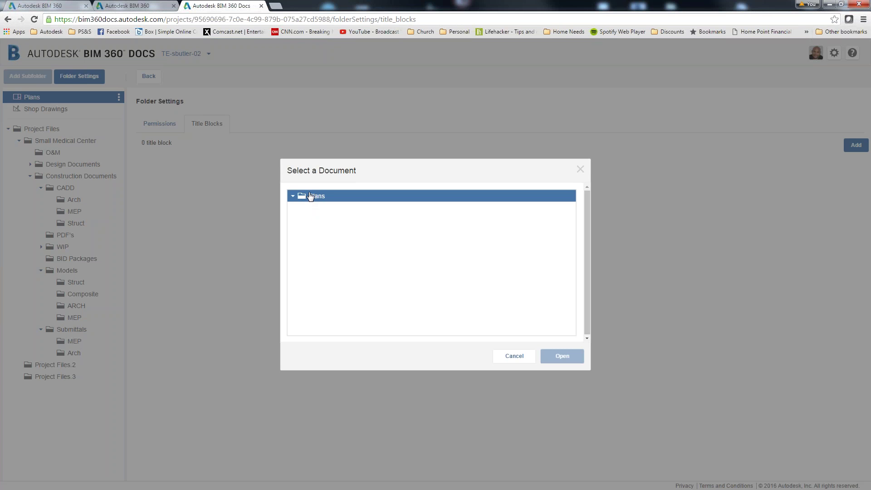
click(517, 357)
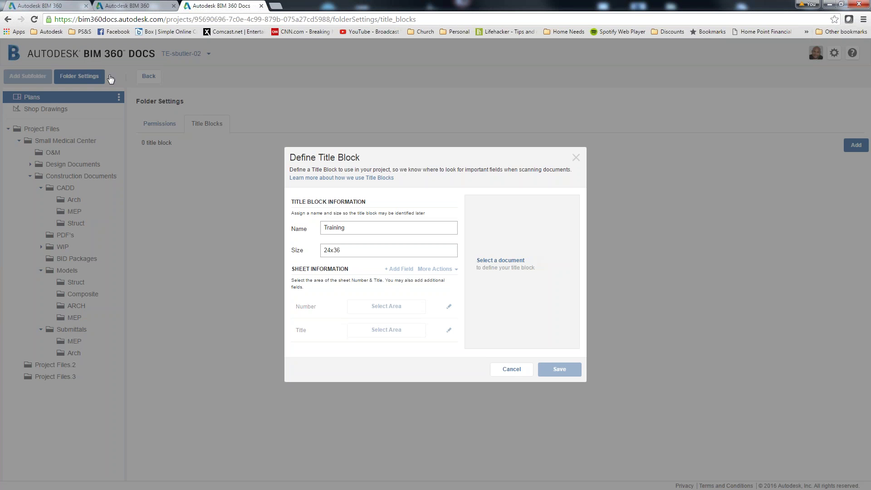
click(576, 157)
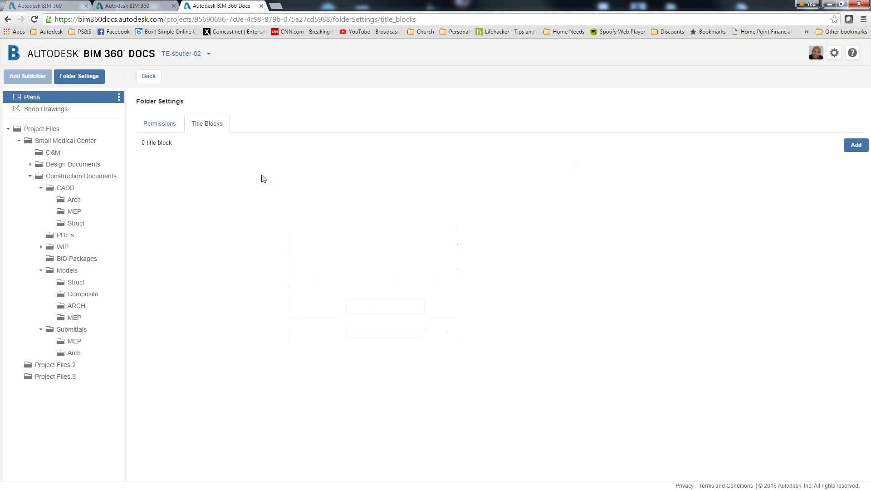
Switch to the TE project that has no number suffix.
click(209, 53)
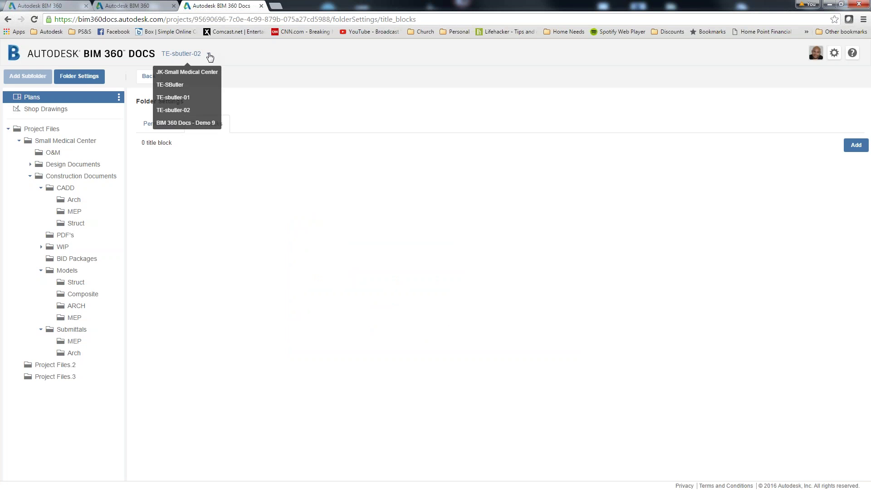
click(170, 85)
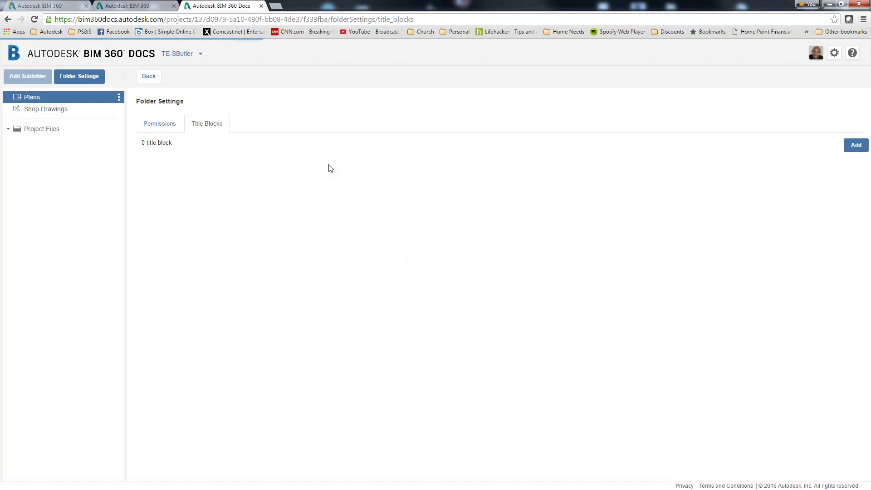
Start a new title block definition named Training with a sheet size of 24x36.
click(852, 146)
click(375, 228)
text(Tra)
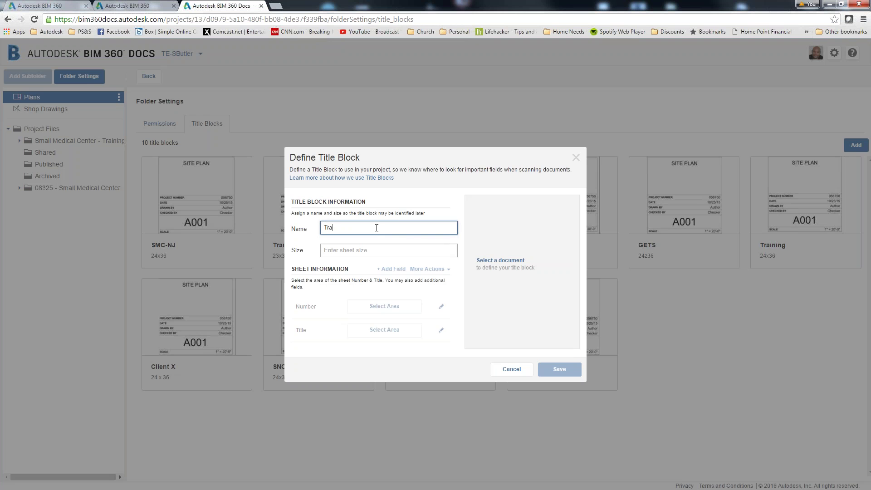
text(ining)
click(403, 253)
text(24)
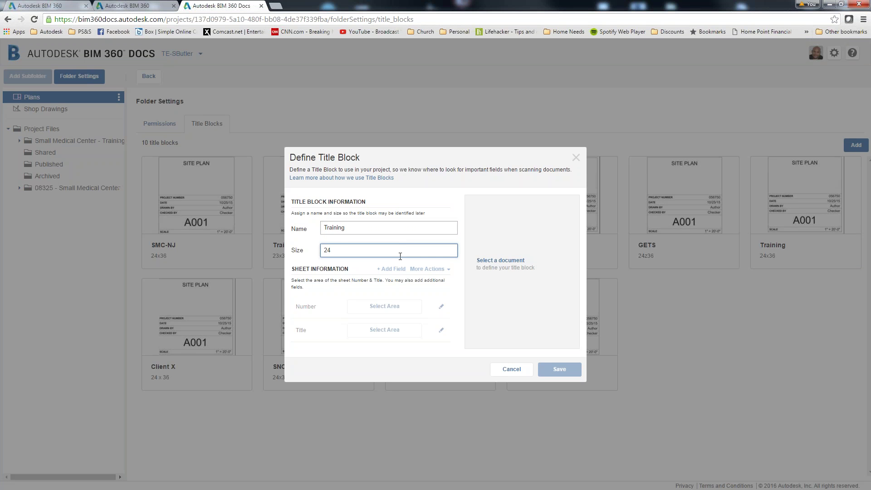
text(x36)
Choose Sheet 1 from Plans as the source document and crop the area from the SITE PLAN title down to the scale row.
click(503, 262)
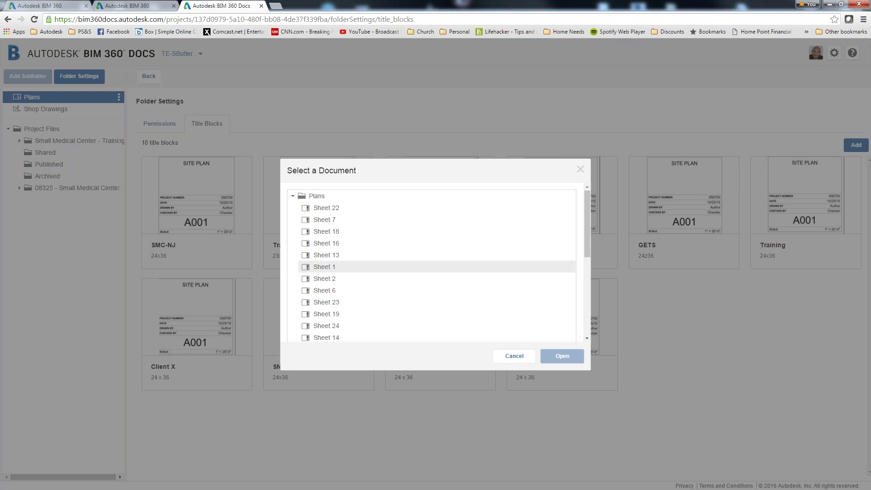
click(330, 267)
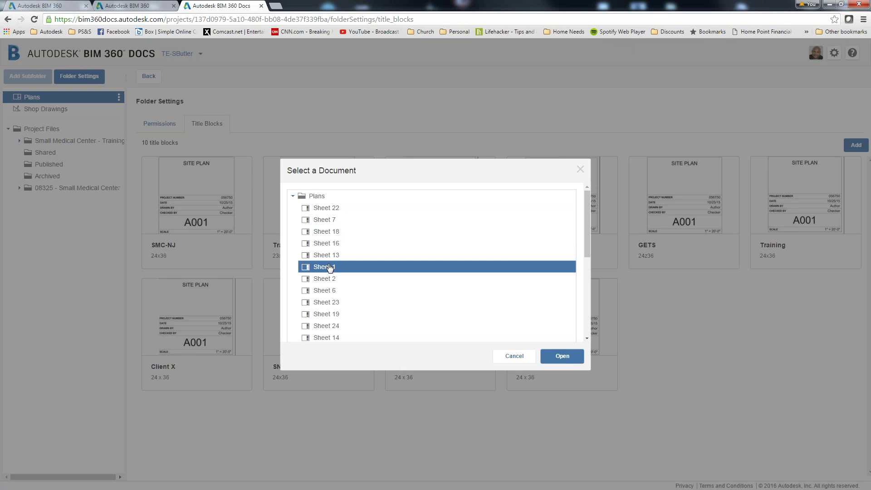
click(563, 356)
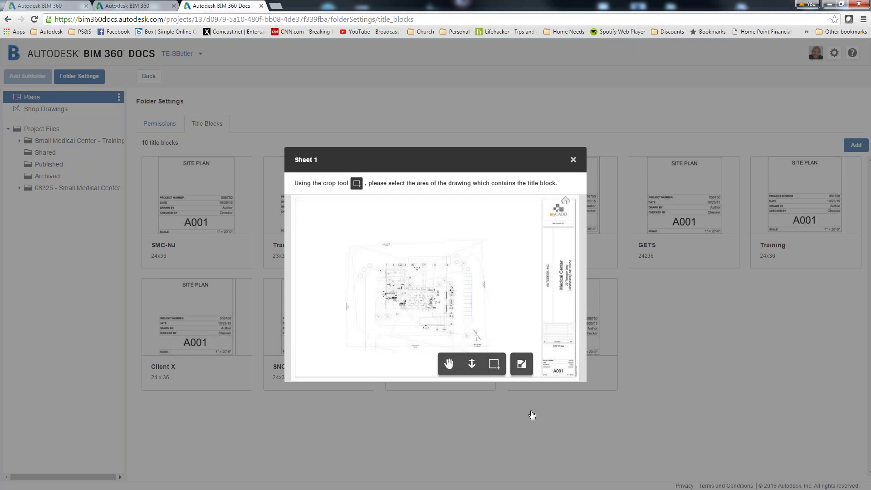
click(522, 366)
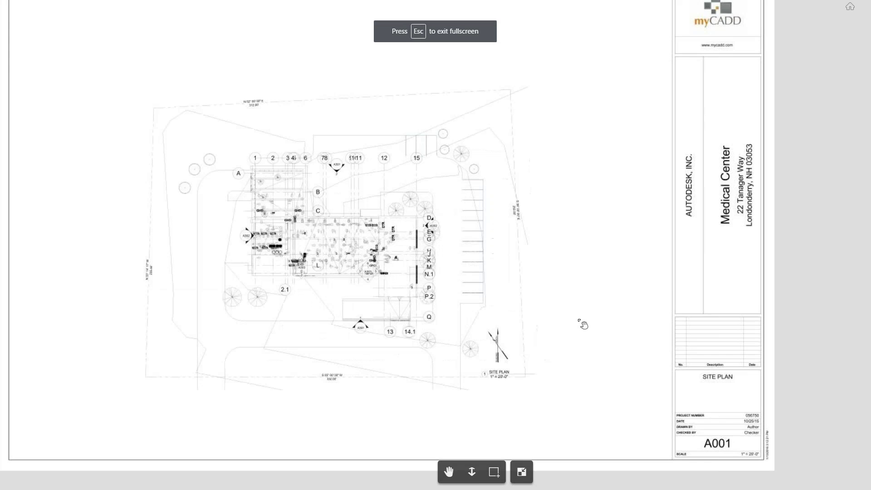
scroll(440, 196, up, 5)
drag(502, 240, 510, 171)
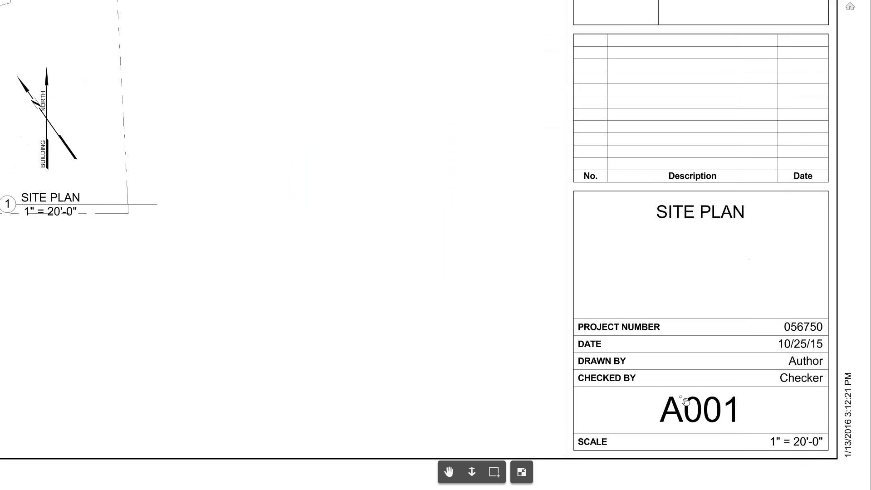
click(495, 472)
drag(573, 192, 829, 454)
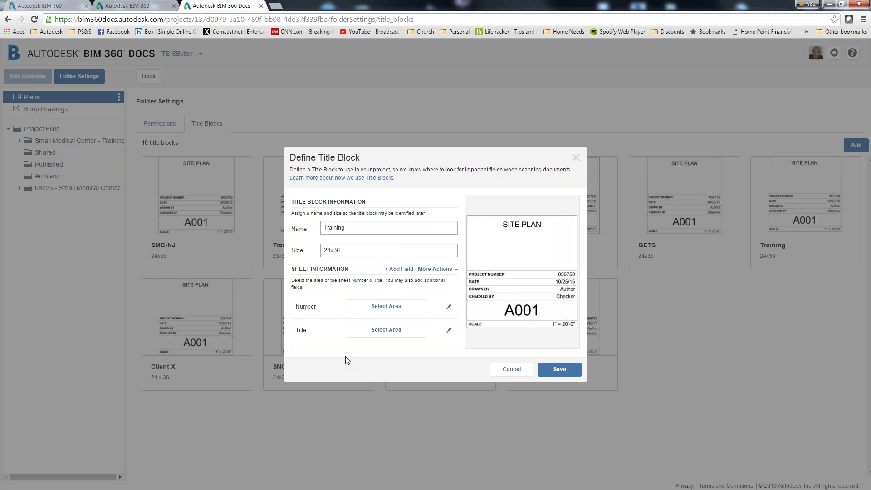
Assign the A001 area to the Number field and the SITE PLAN area to the Title field.
click(377, 308)
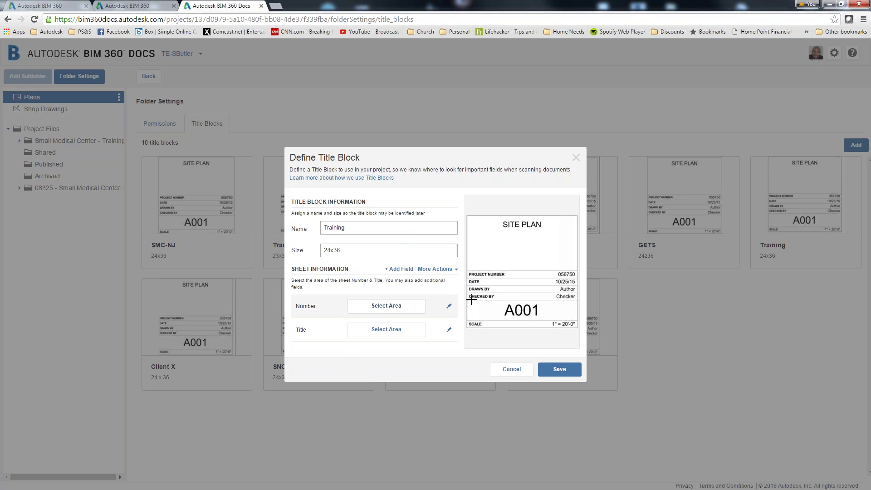
drag(469, 300, 576, 321)
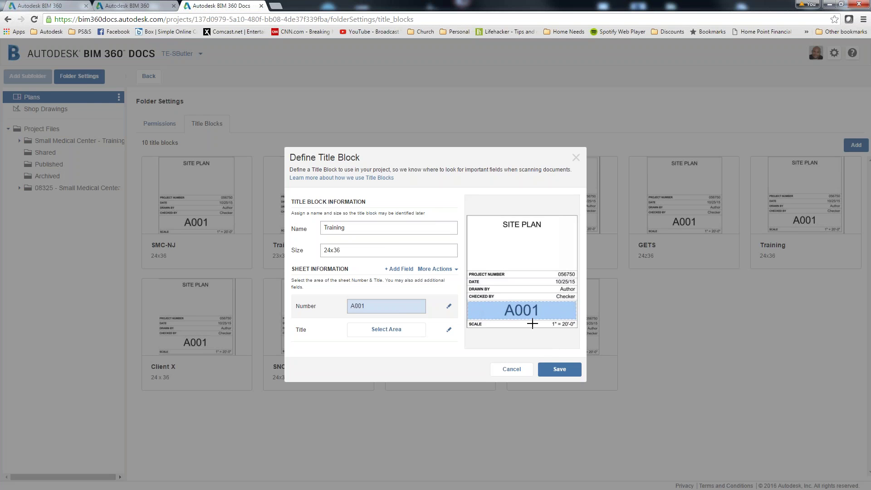
click(391, 331)
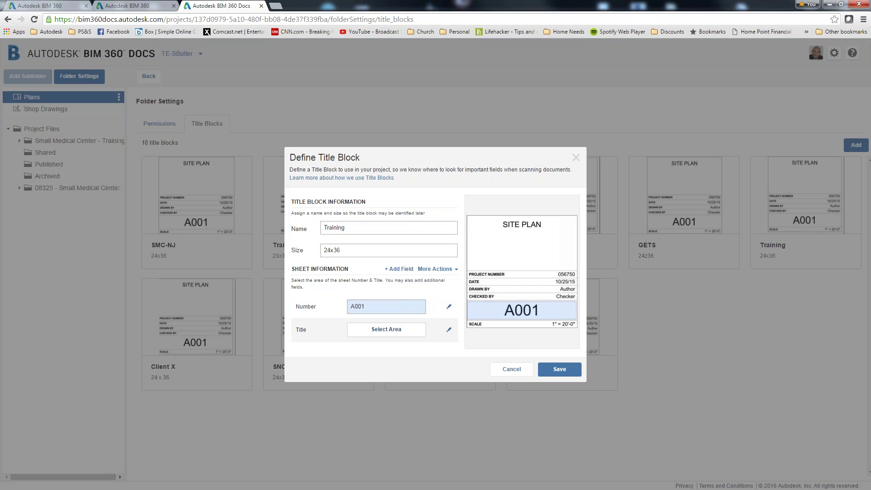
drag(469, 219, 576, 271)
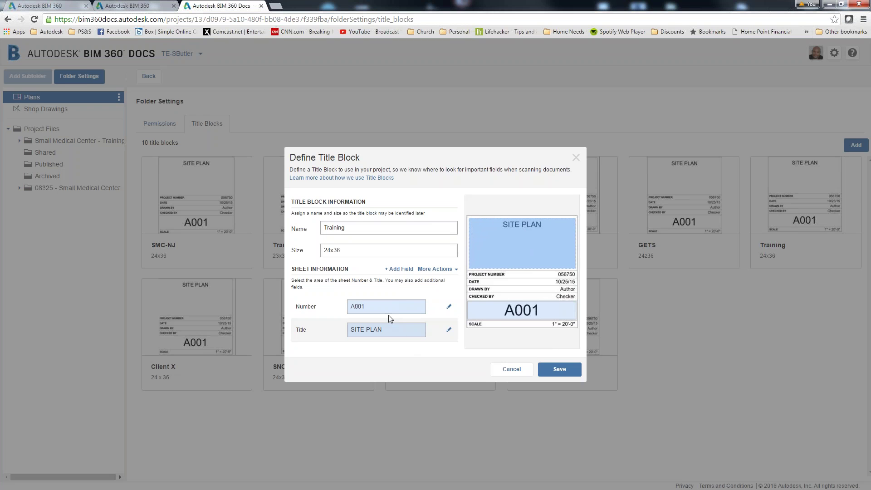
Add a Drawn By field and assign it the Author area of the title block.
click(397, 270)
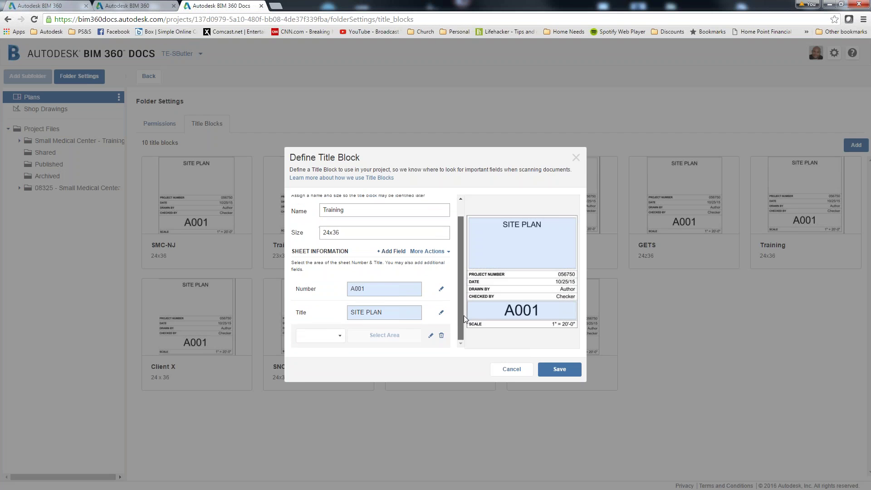
click(340, 335)
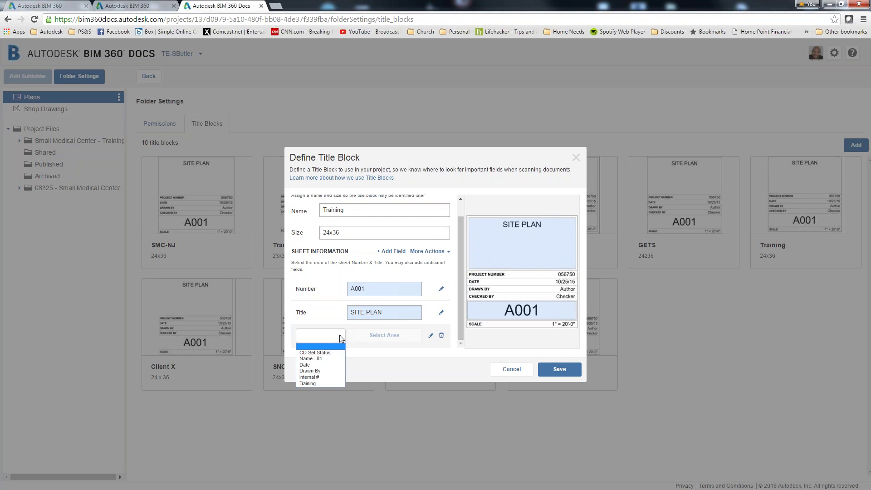
click(331, 370)
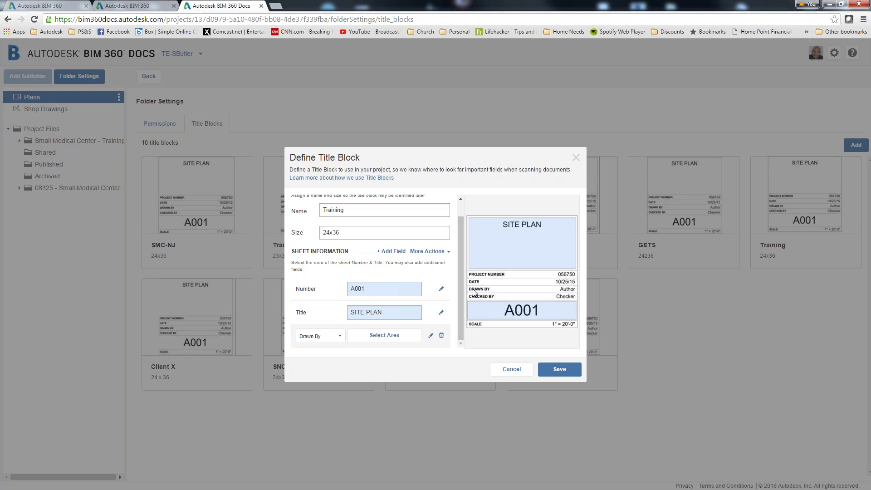
click(388, 336)
mouse_move(493, 287)
mouse_down()
mouse_move(522, 295)
mouse_move(575, 291)
mouse_up()
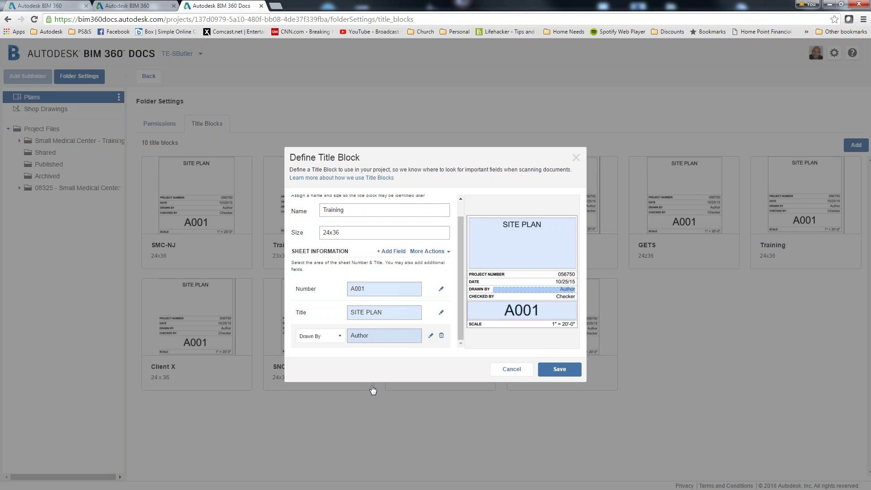
Rename the title block as Training 001 and save its definition.
click(560, 370)
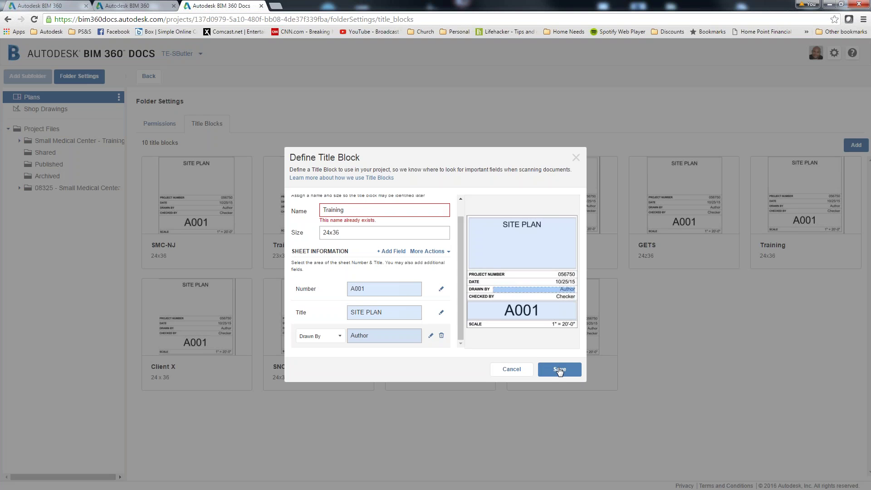
click(368, 211)
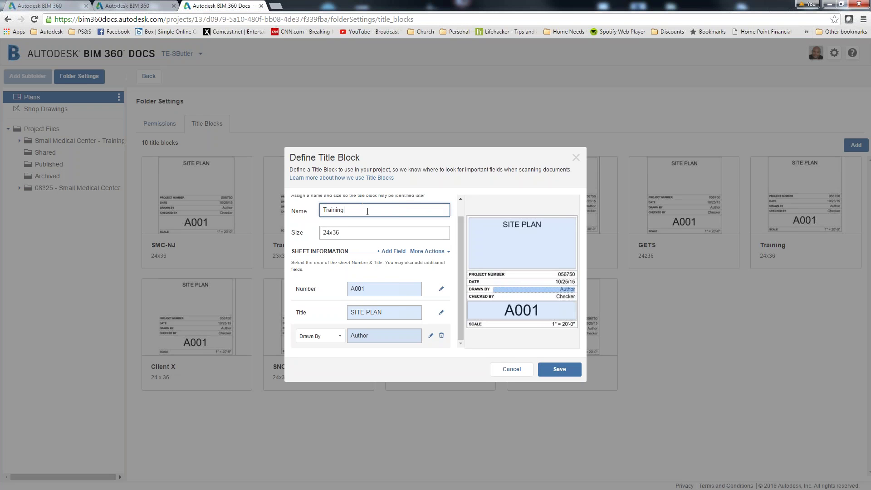
text(001)
click(557, 371)
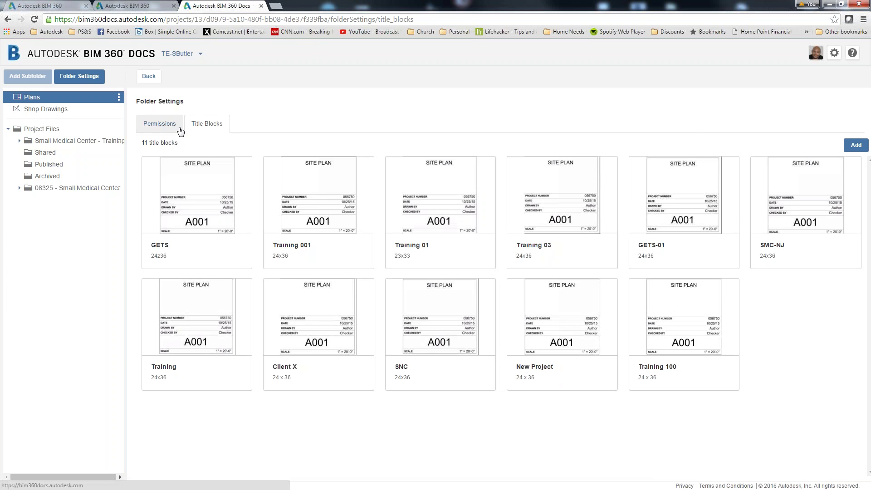
Leave the title block settings and open the publish log of the Shop Drawings folder.
click(148, 76)
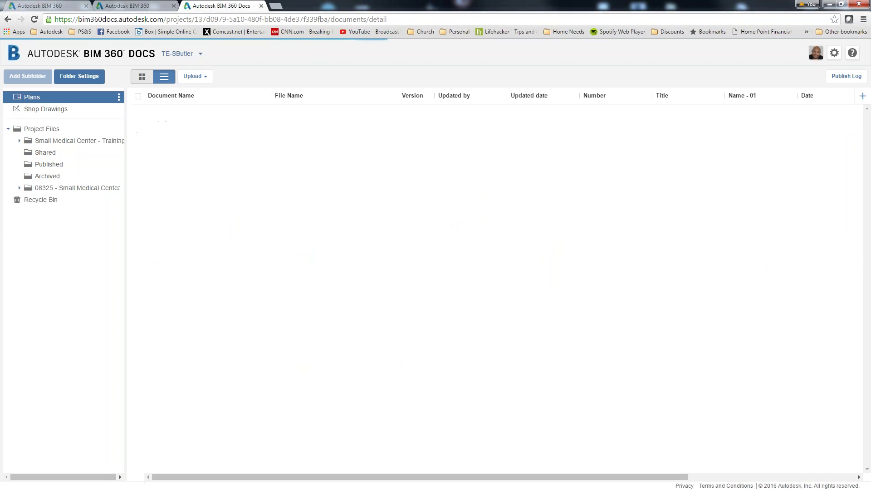
click(61, 110)
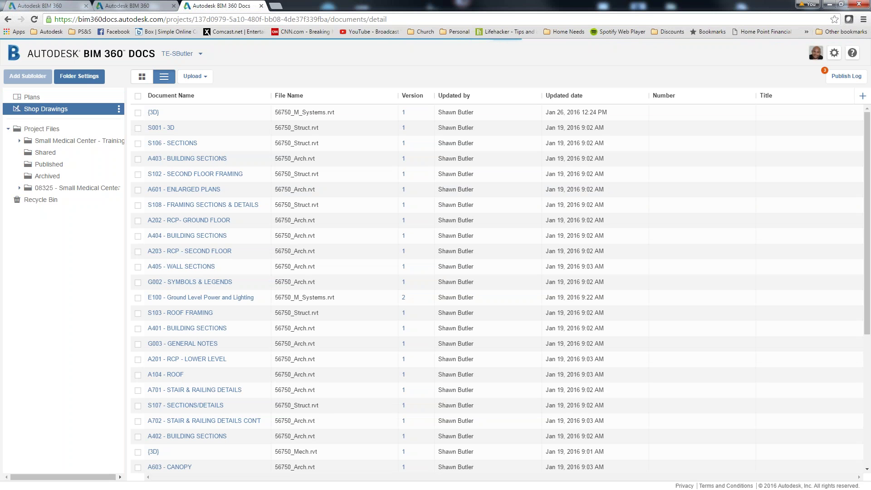
click(842, 81)
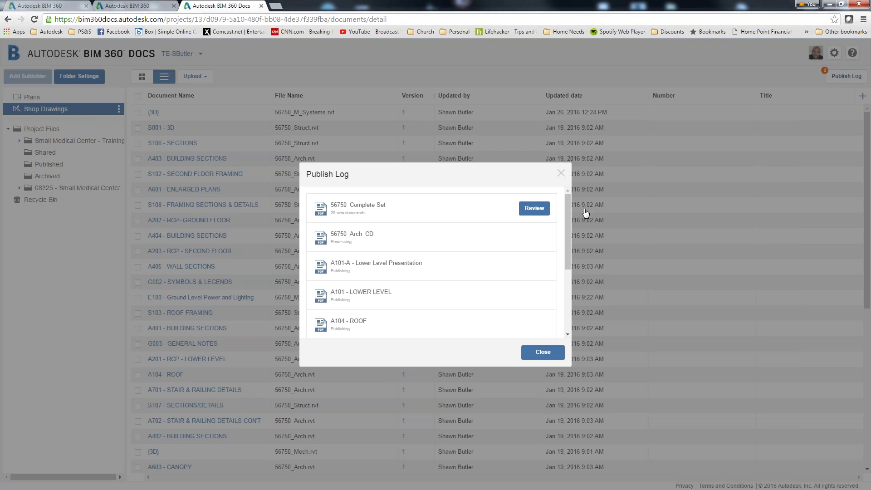
Review the A001 - SITE PLAN entry from the publish log and publish the document.
drag(568, 203, 568, 274)
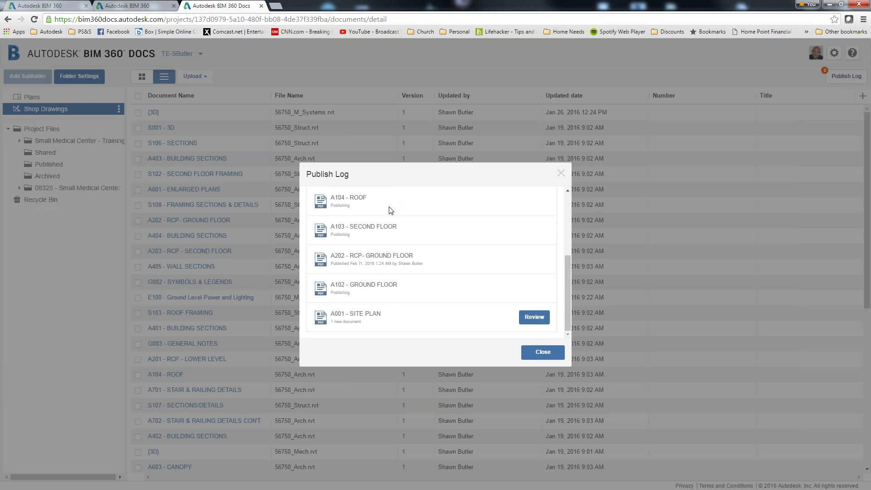
drag(568, 295, 571, 221)
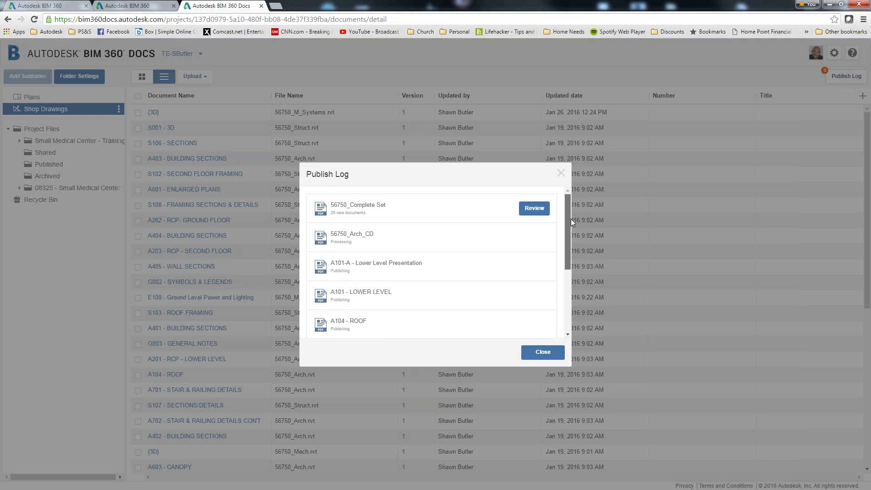
drag(571, 222, 571, 320)
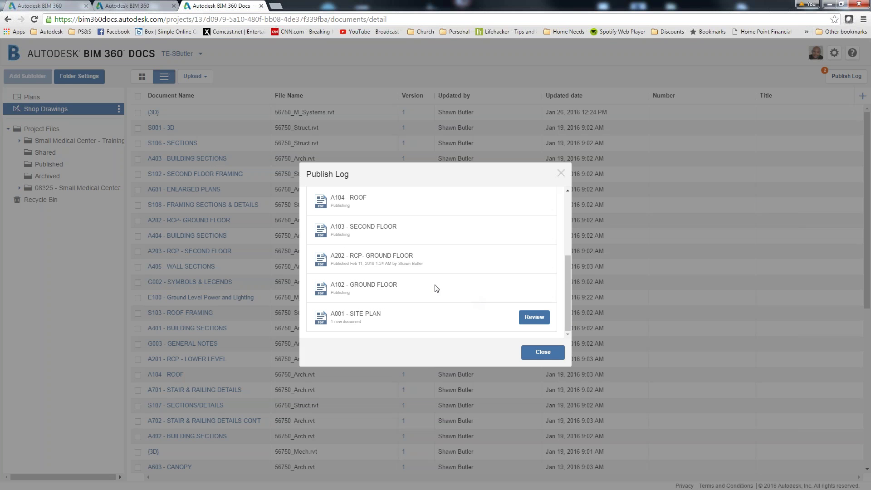
click(535, 320)
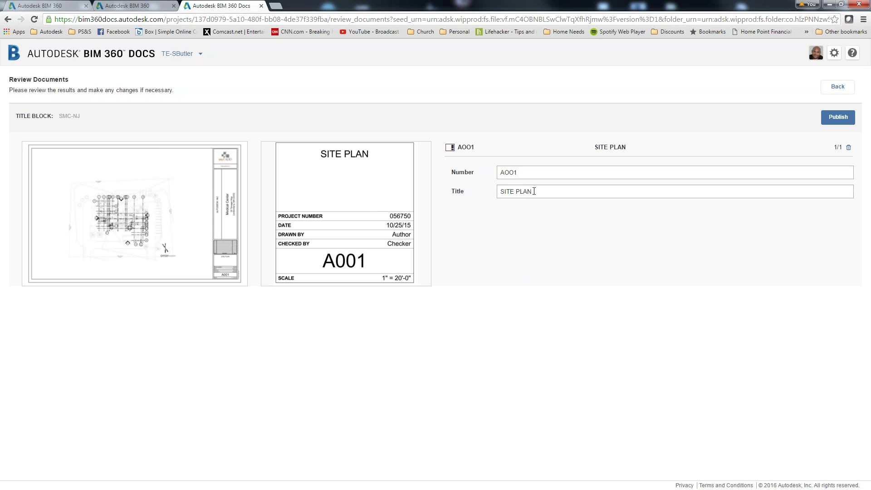
click(839, 118)
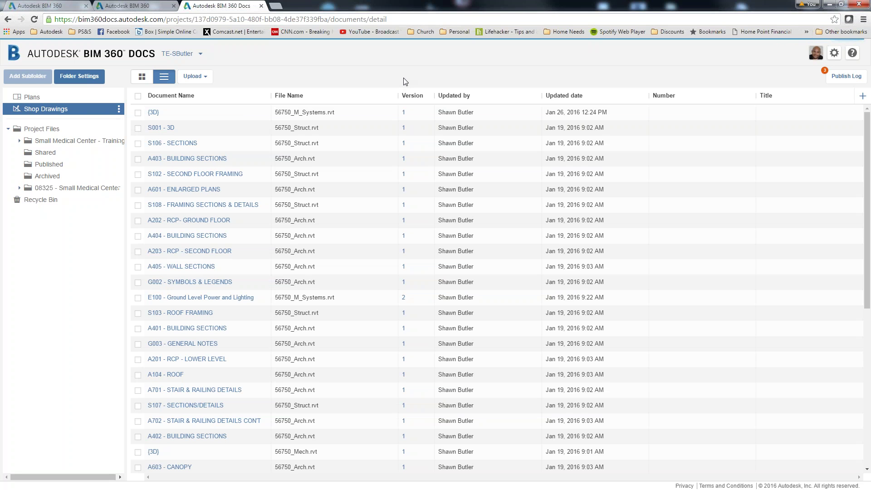
Show the Shop Drawings as thumbnails, open the first {3D} model and orbit it to a lower viewing angle.
click(147, 78)
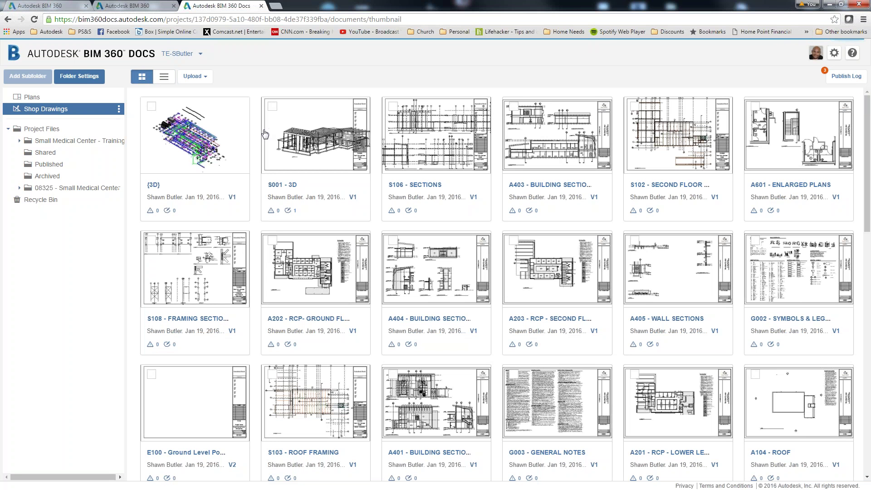
mouse_move(197, 144)
click(196, 136)
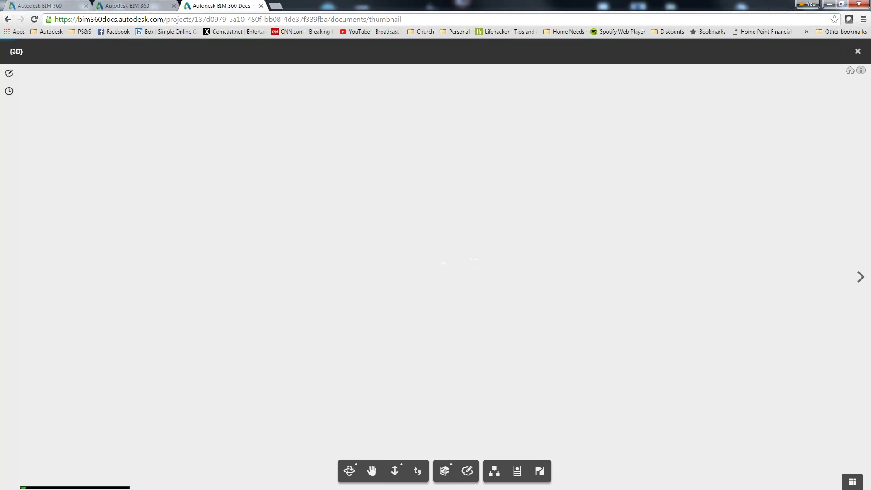
scroll(431, 269, up, 4)
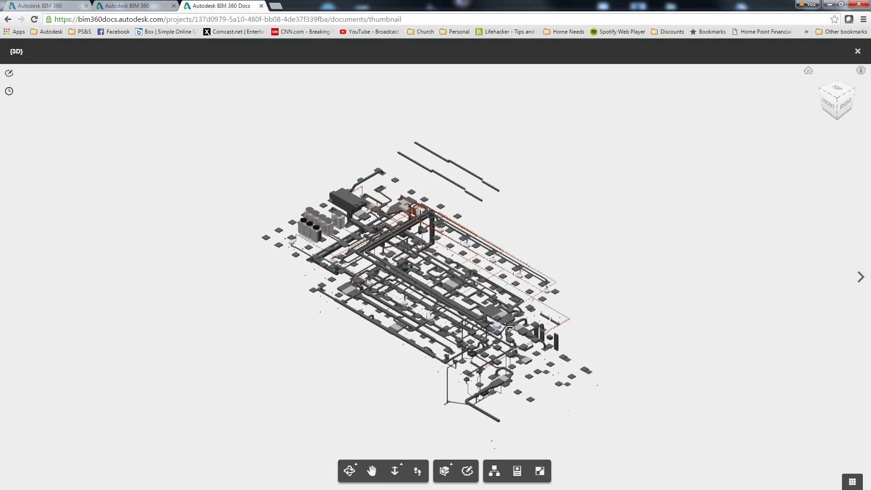
click(350, 471)
drag(450, 331, 607, 212)
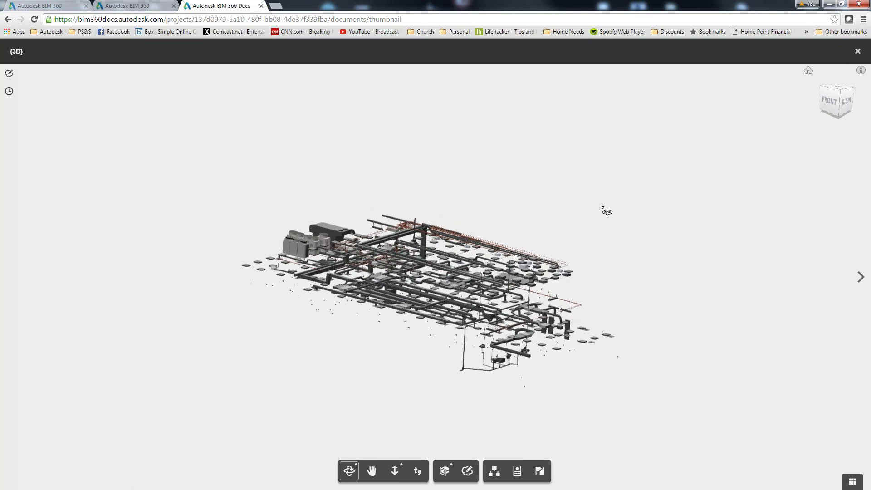
scroll(596, 222, up, 5)
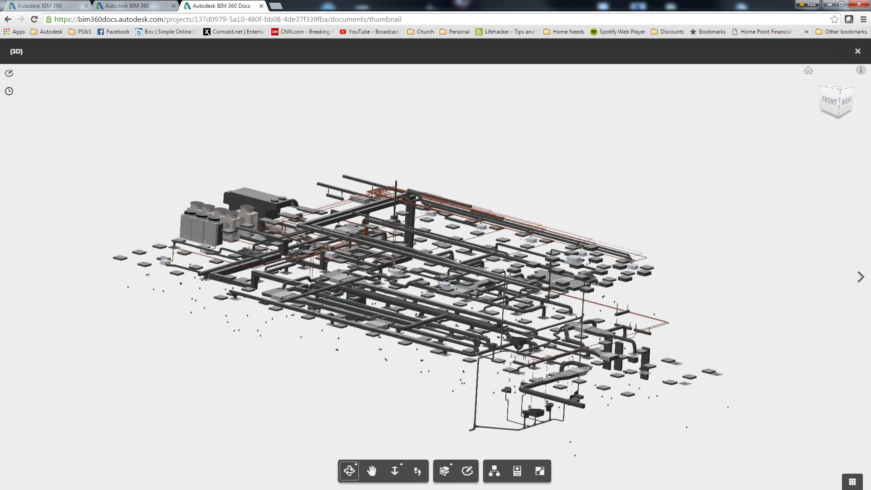